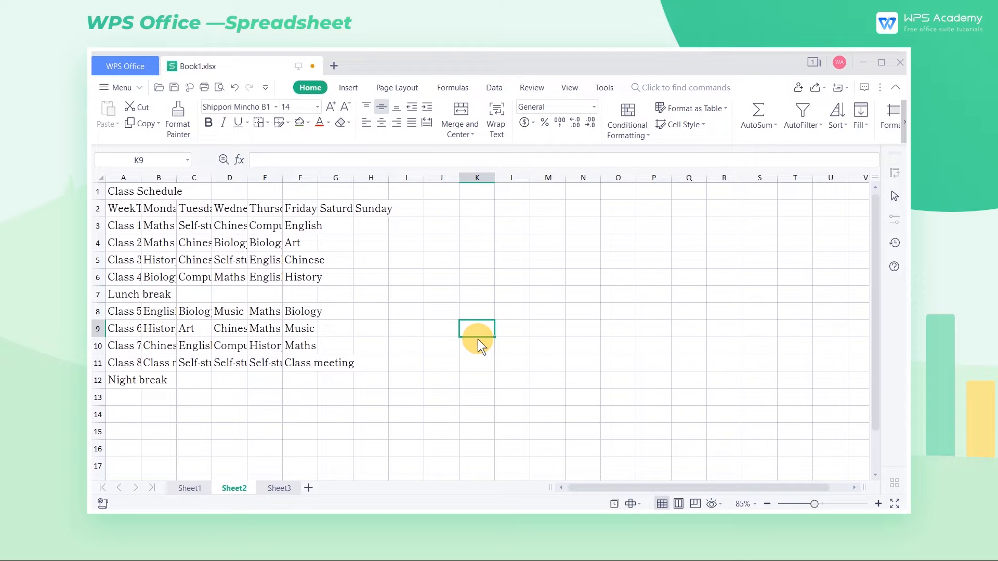
Draw a border box around the empty cell range O5:T13 with the border drawing tool
click(279, 123)
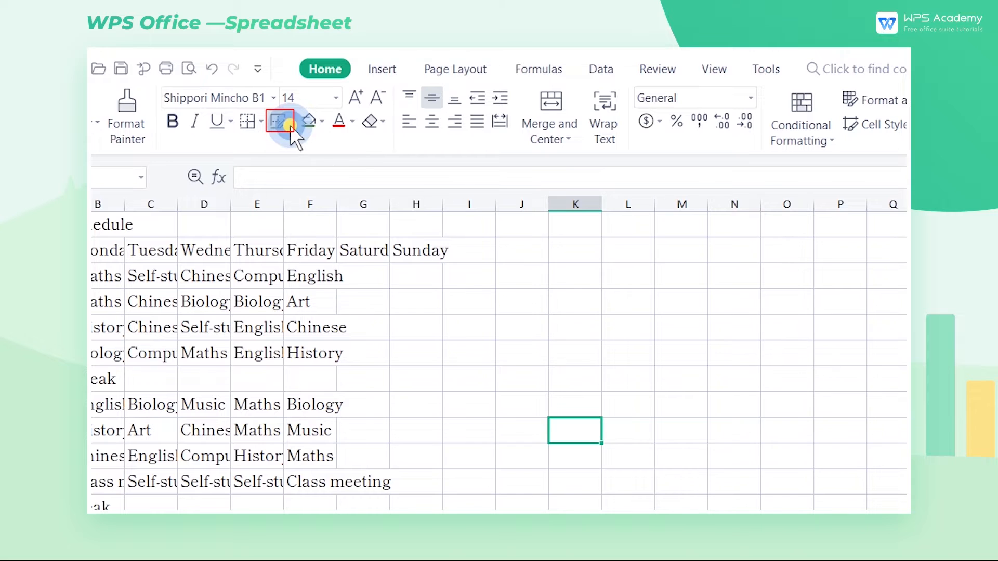
click(319, 150)
drag(537, 190, 794, 385)
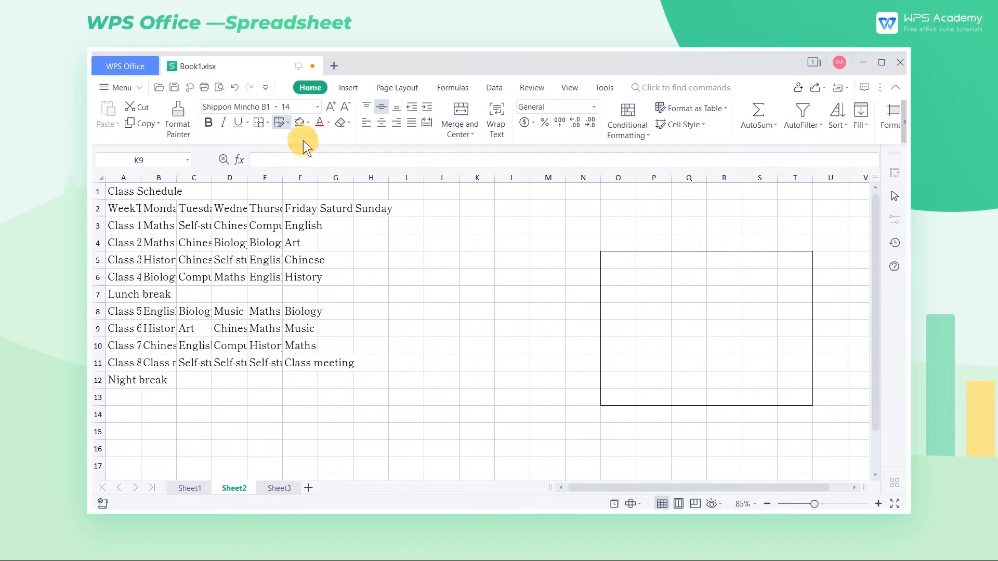
click(280, 124)
Apply All Borders to the class schedule in cells A1:H12
mouse_move(129, 191)
mouse_down()
mouse_move(190, 211)
mouse_move(354, 324)
mouse_move(373, 379)
mouse_up()
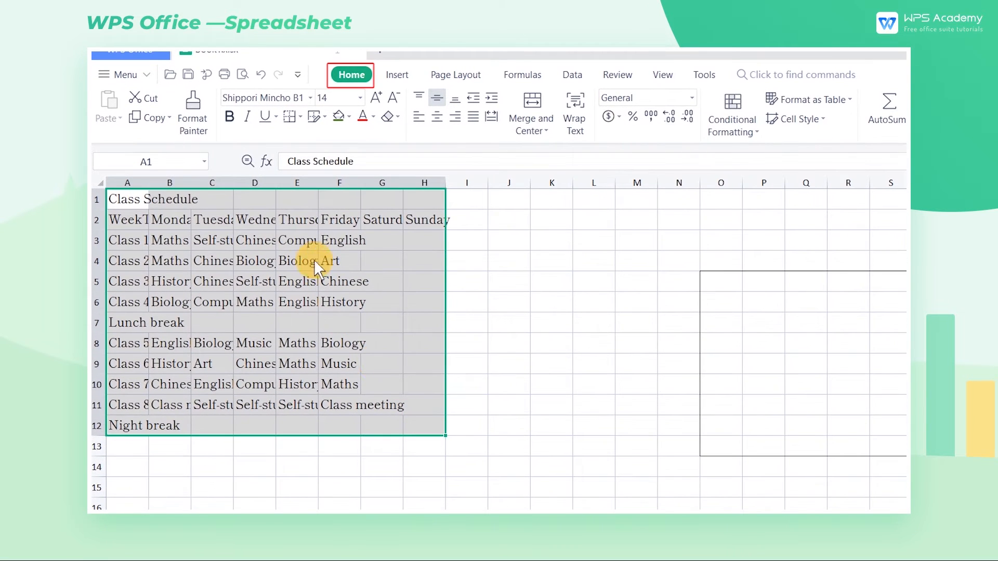
click(299, 117)
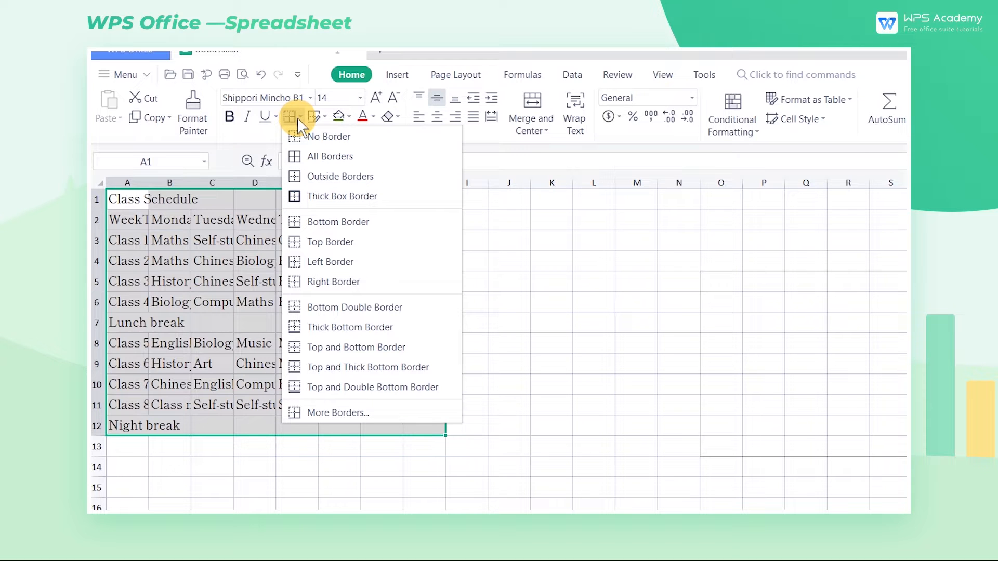
click(310, 156)
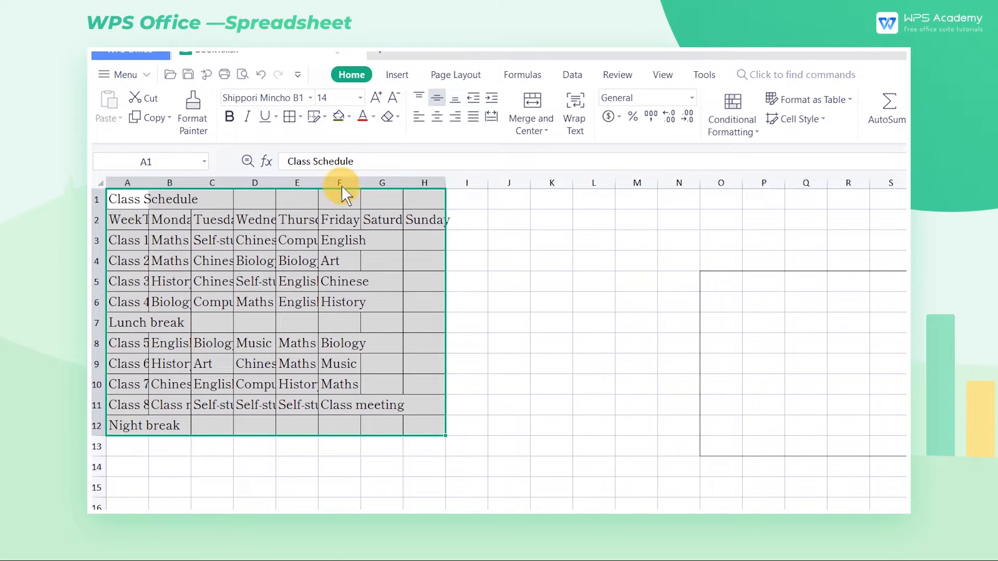
click(496, 367)
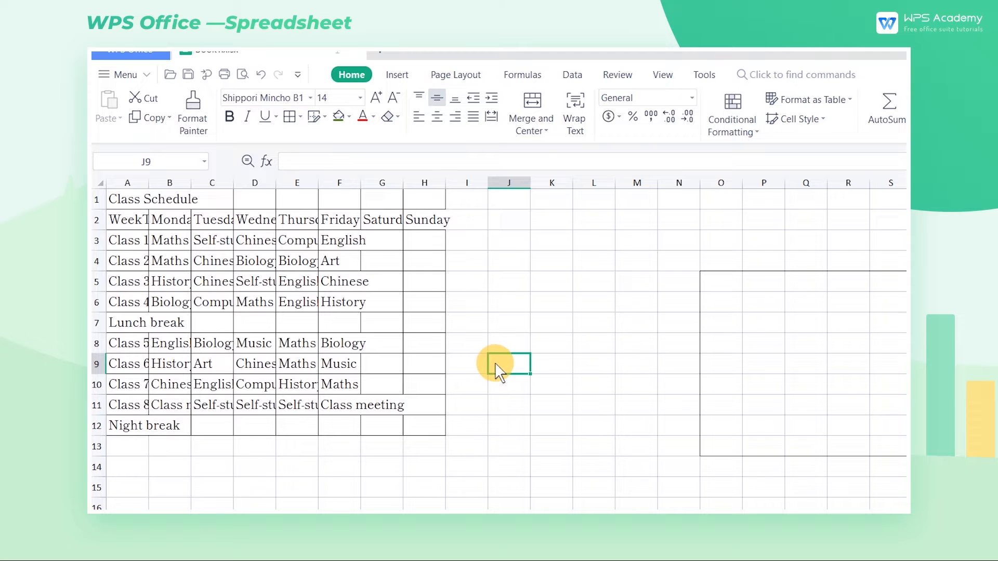
Give the class schedule A1:H12 dotted inside borders in the green theme color through the detailed border settings
drag(137, 200, 409, 416)
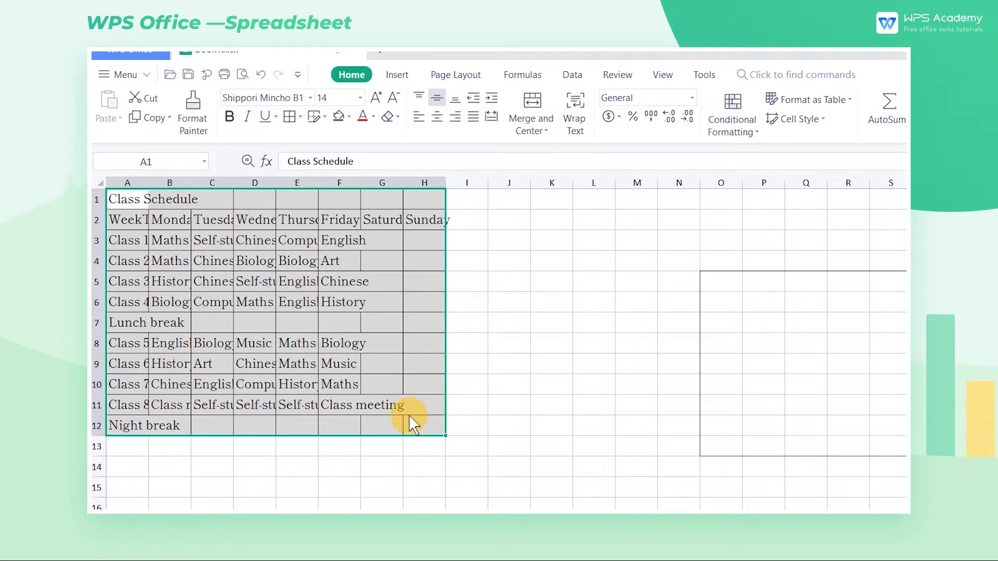
click(299, 117)
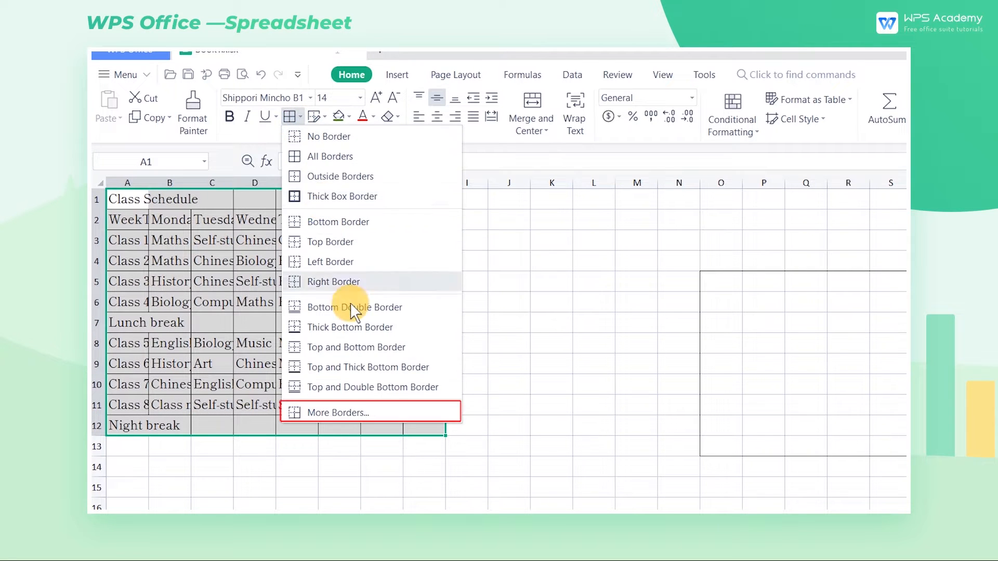
click(364, 409)
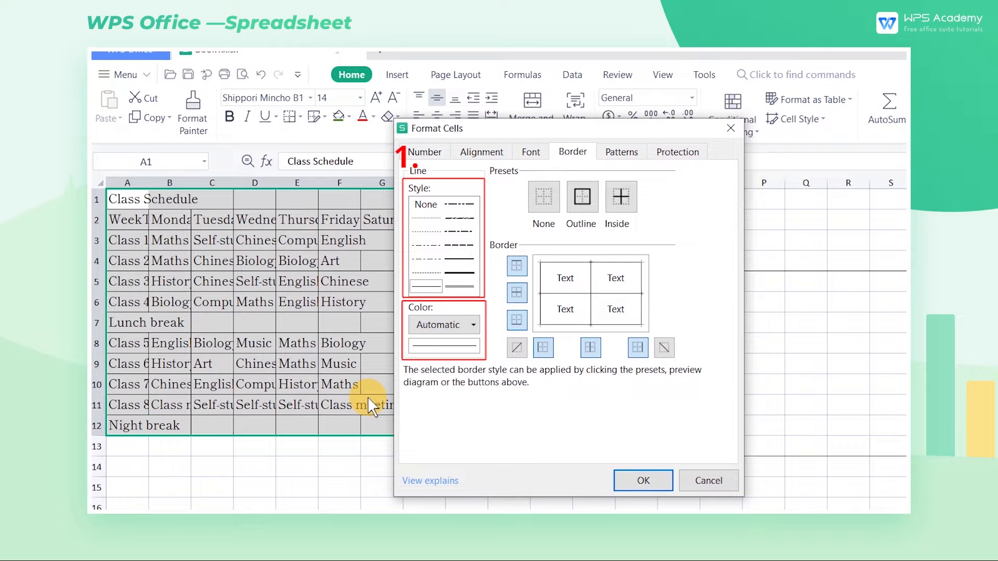
click(427, 272)
click(467, 323)
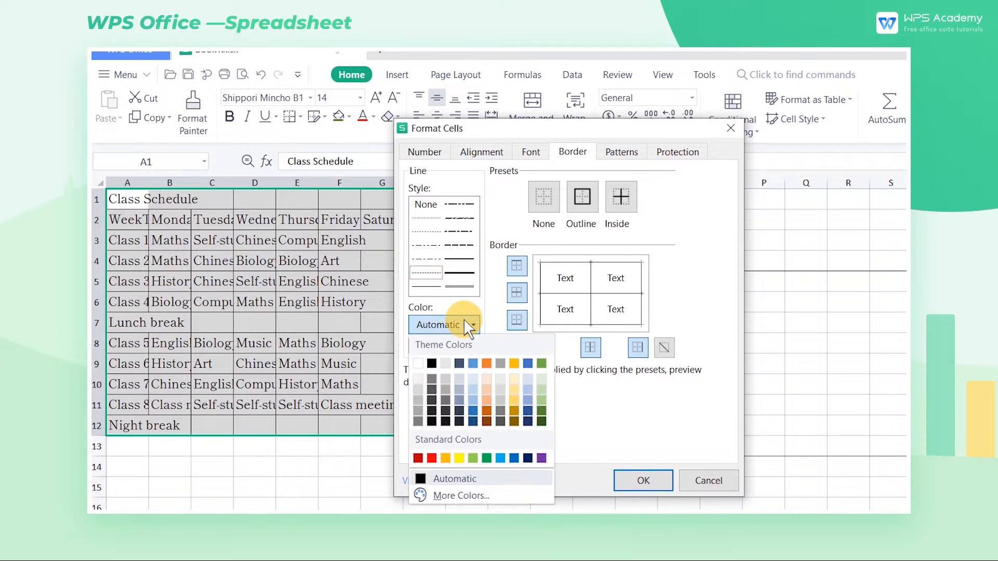
click(542, 363)
click(622, 202)
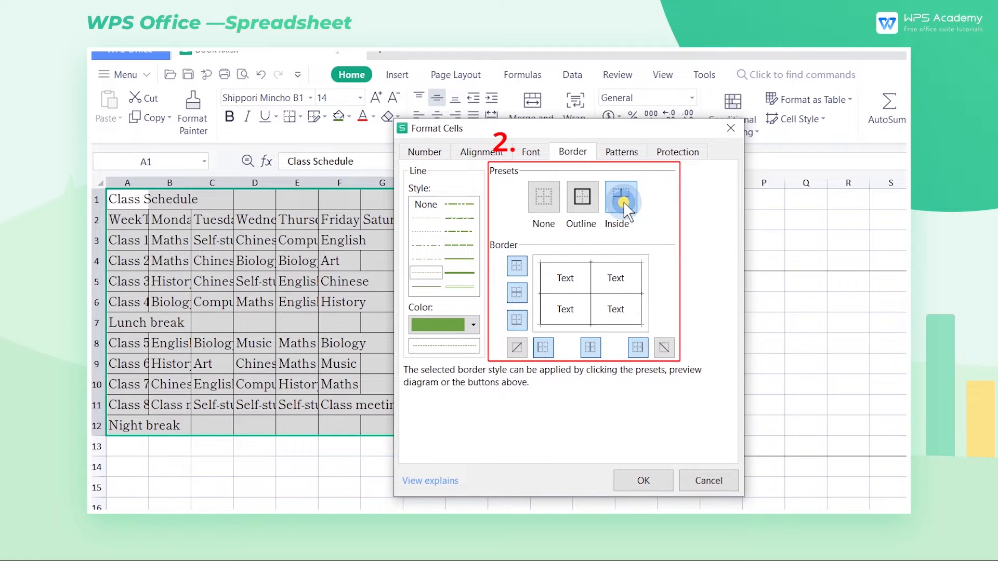
Set the schedule's outline border to a thin solid line in a darker green and apply the border settings
click(431, 287)
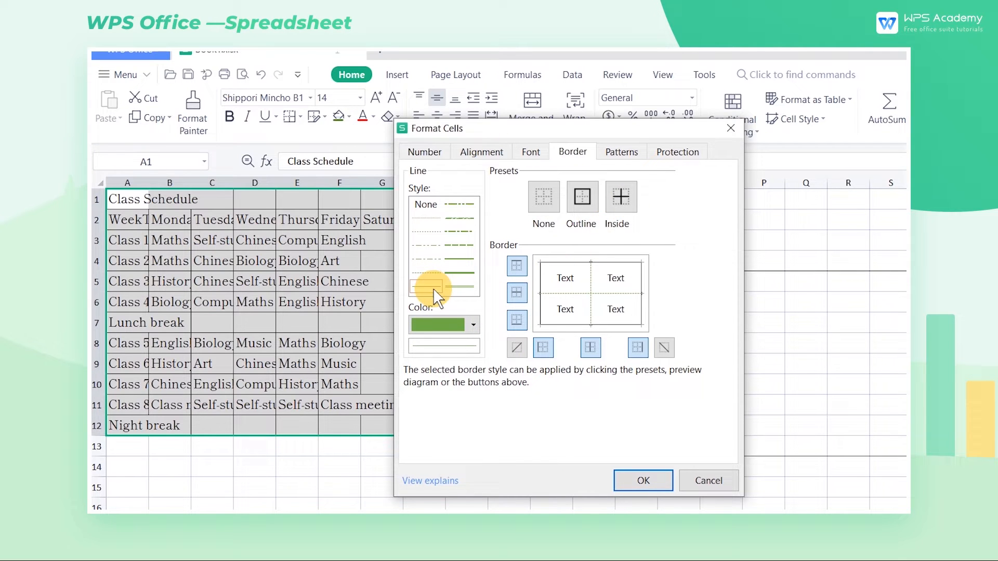
click(467, 322)
click(535, 412)
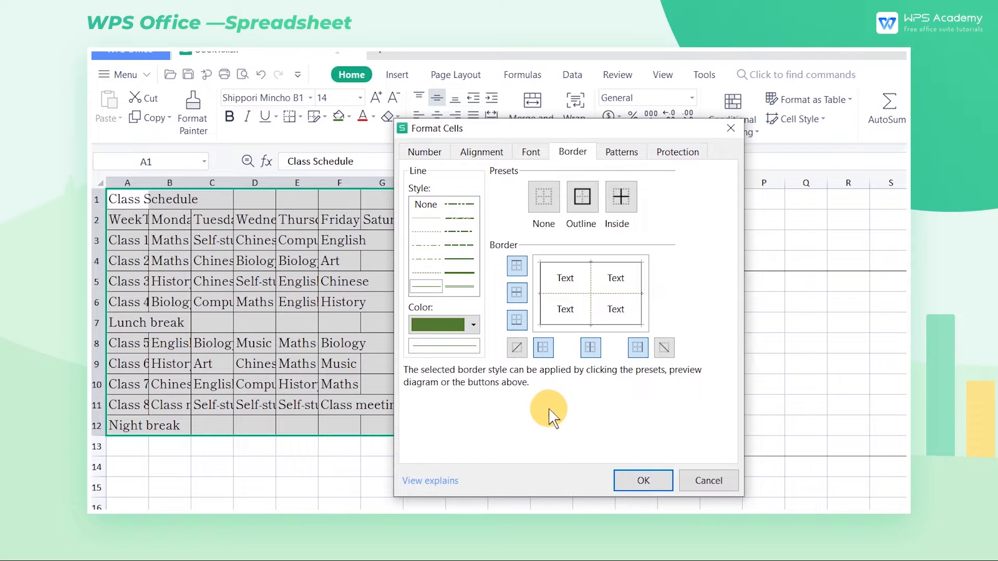
click(582, 201)
click(645, 478)
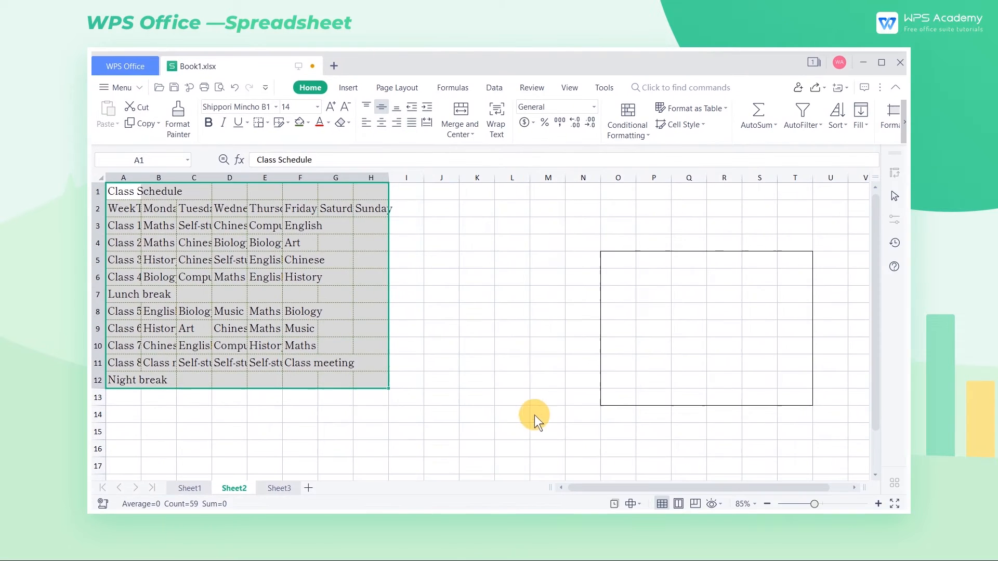
Hide the sheet's gridlines so that only the schedule's own borders are displayed
click(487, 373)
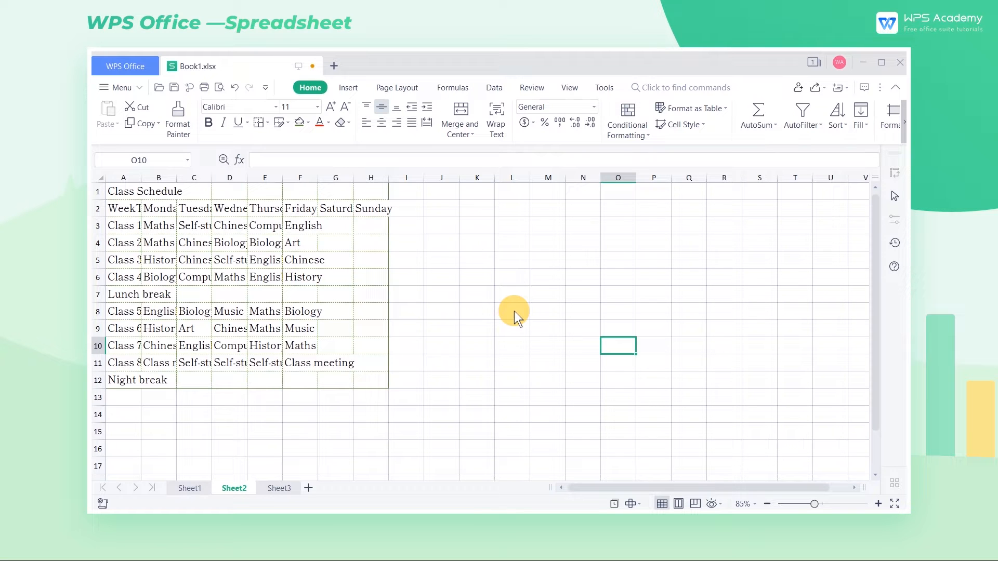
click(571, 88)
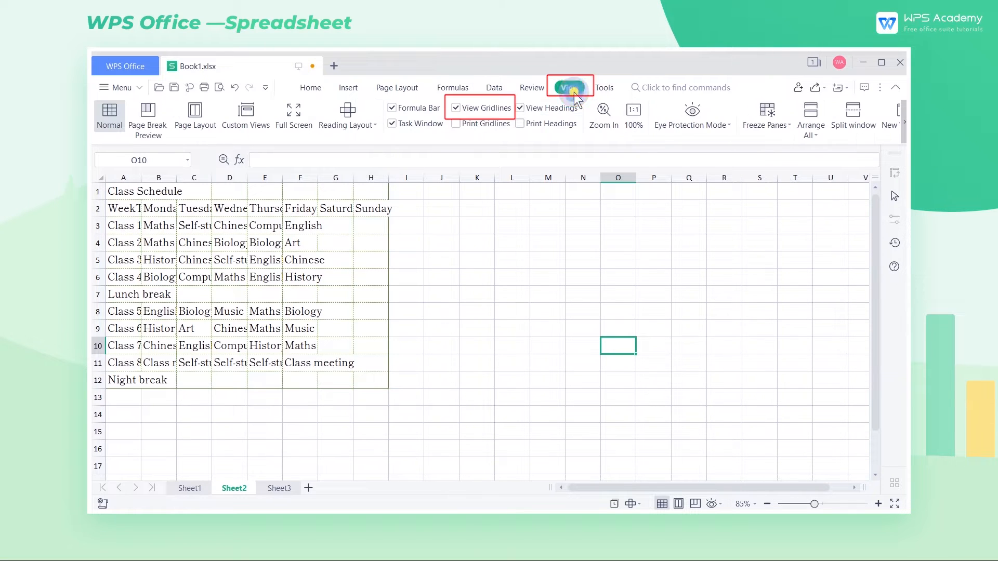
click(460, 107)
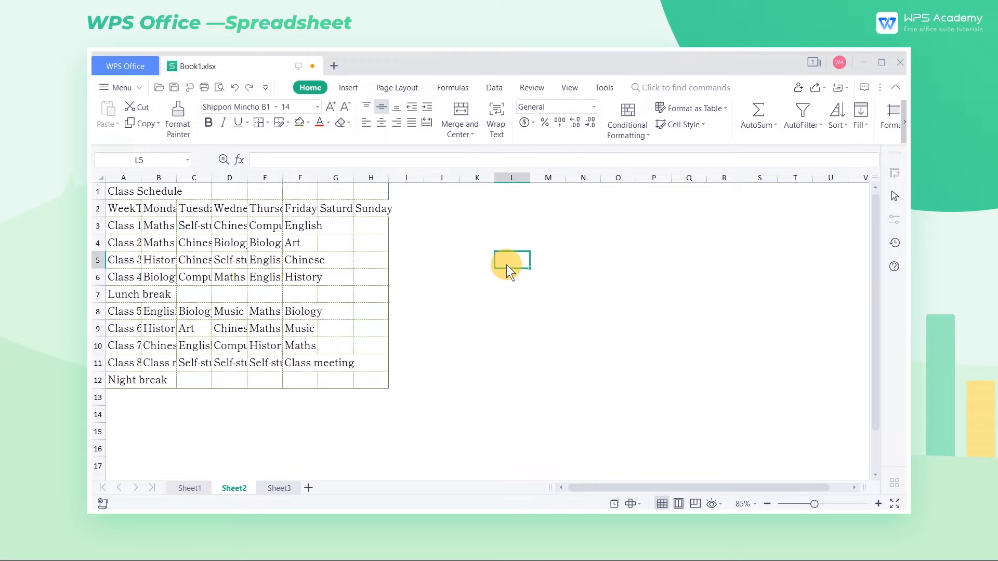
Enlarge row 2 and column A, and add a diagonal border from the upper-left to the lower-right corner of cell A2
drag(96, 226, 96, 259)
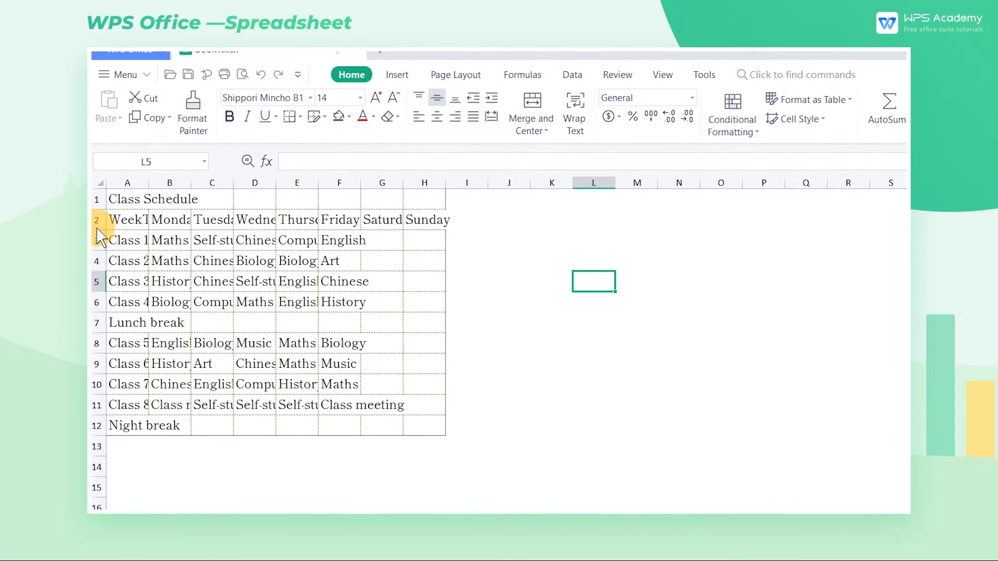
drag(149, 189, 232, 193)
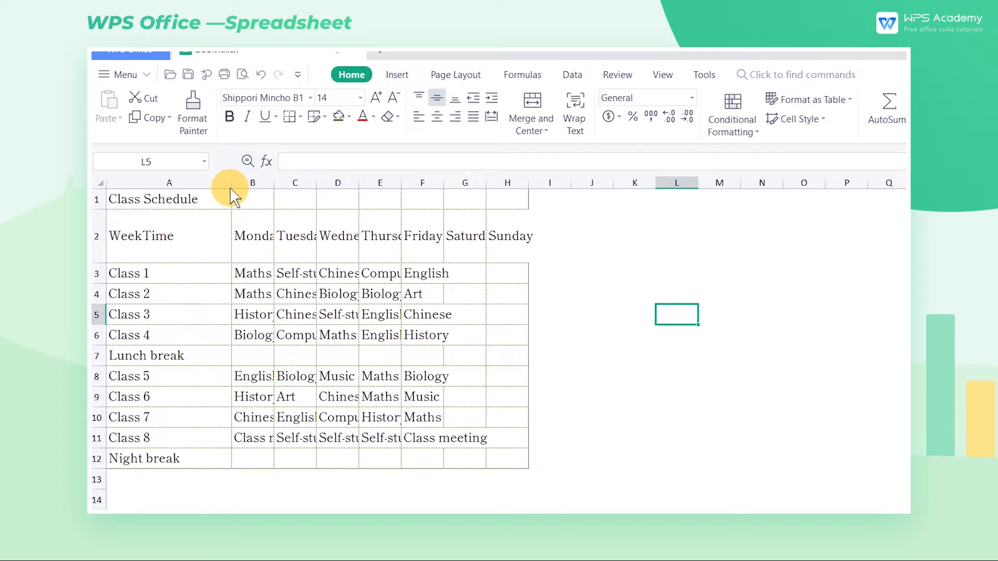
click(213, 242)
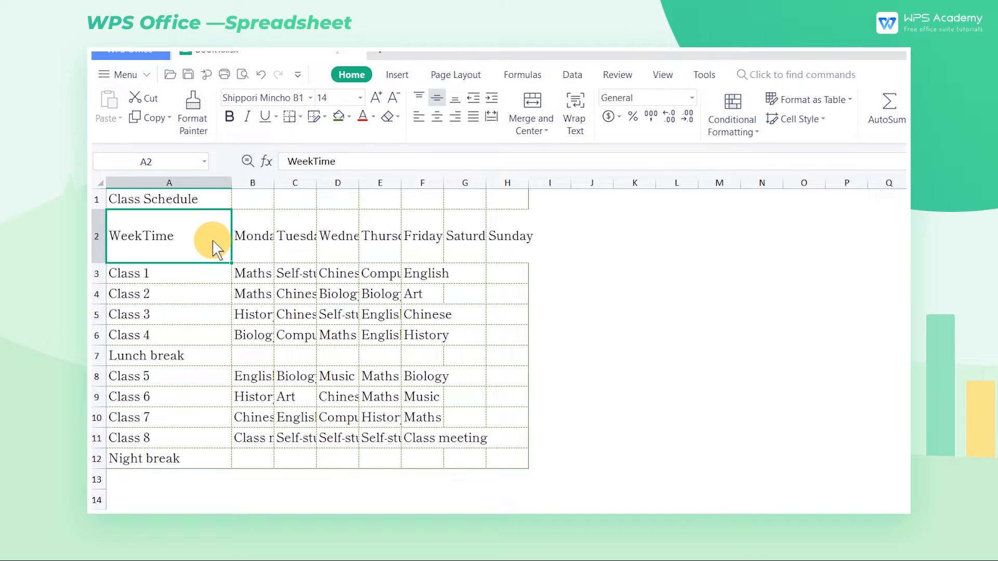
key(ctrl+1)
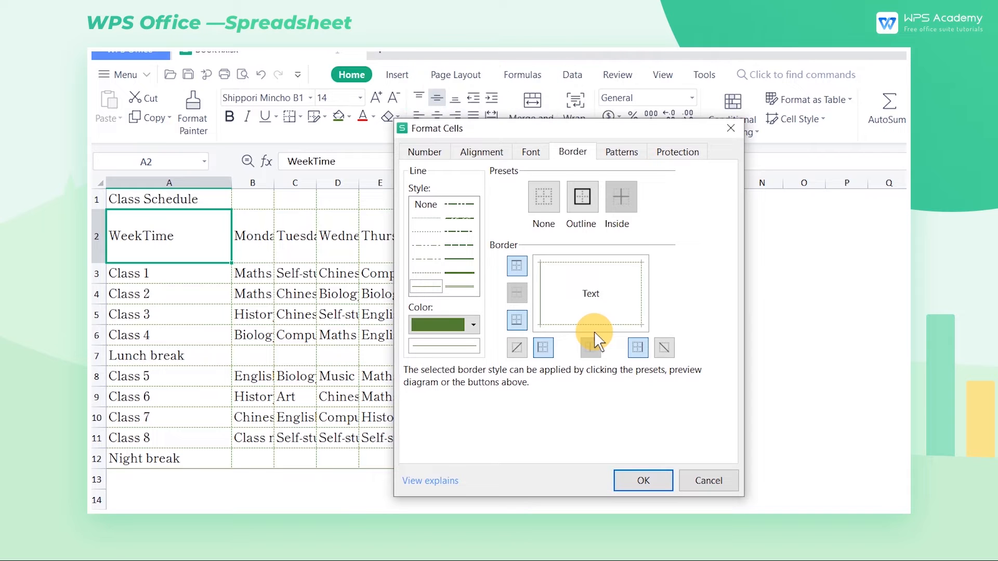
click(664, 348)
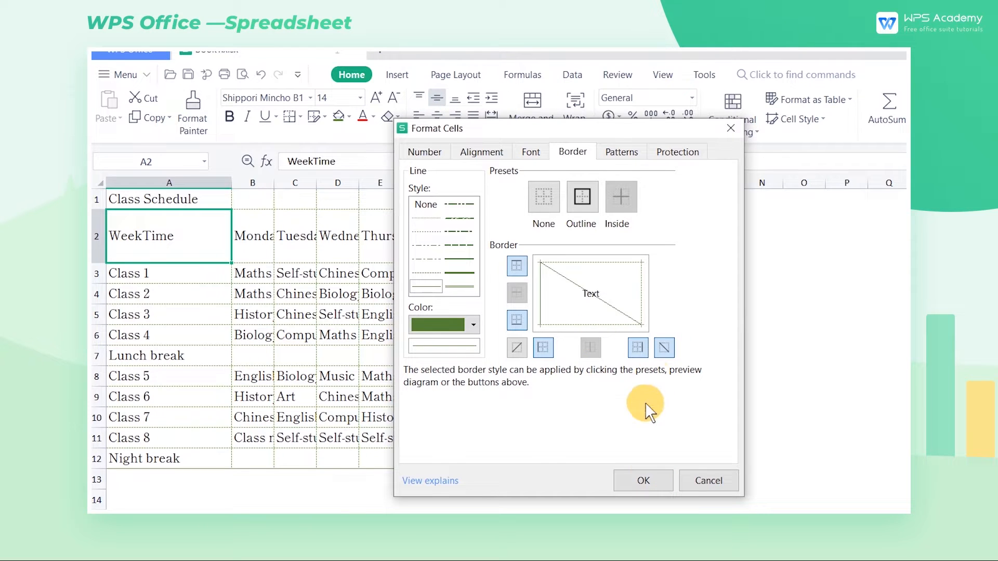
click(647, 480)
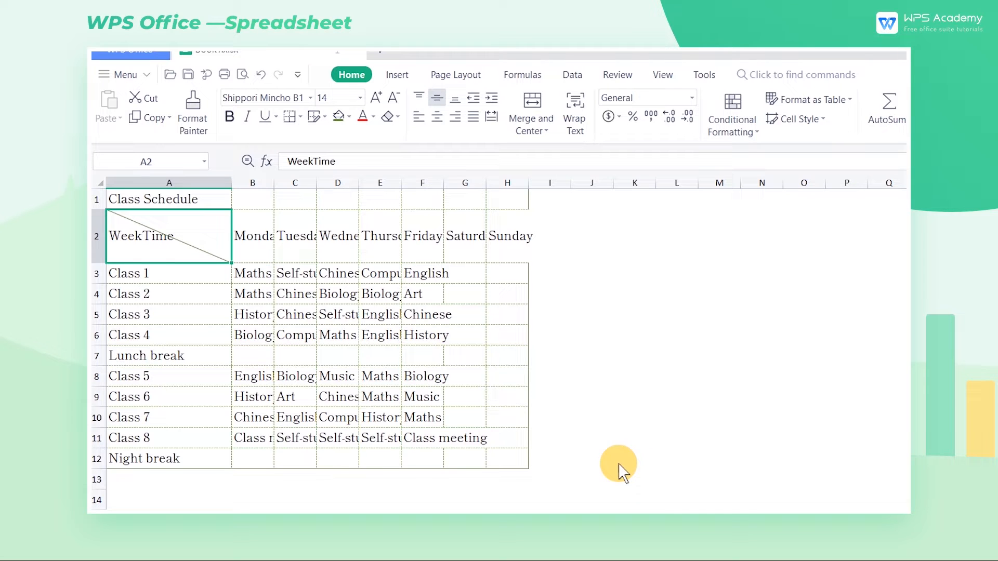
Split the A2 heading into two lines, with "Week" indented by spaces on the first line and "Time" on the second
click(146, 238)
double_click(146, 238)
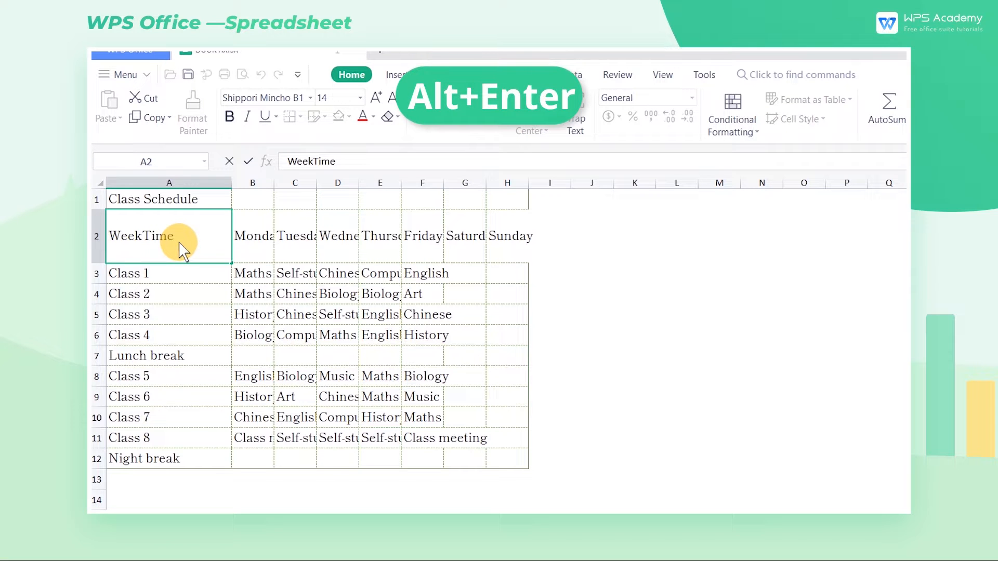
key(alt+Return)
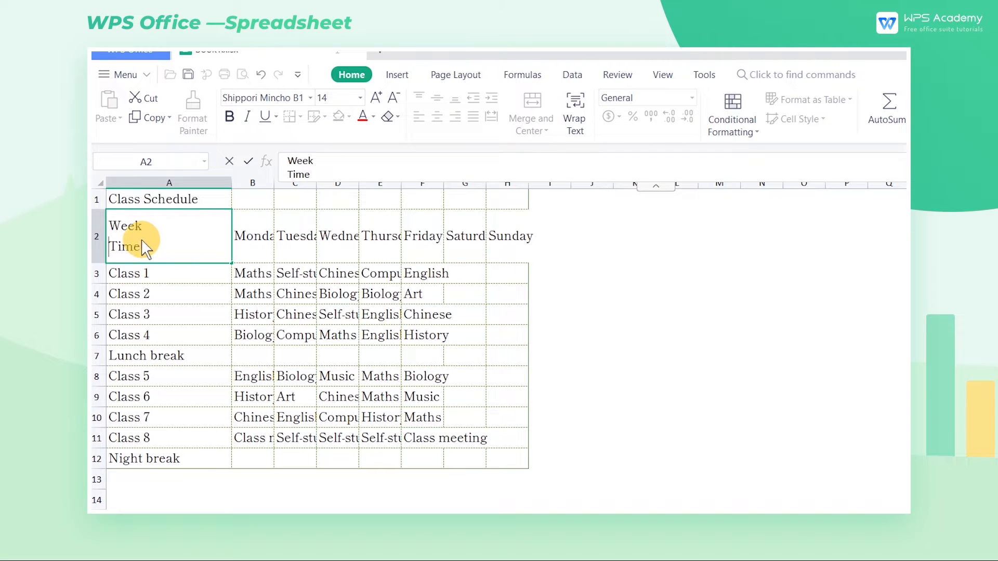
key(Up)
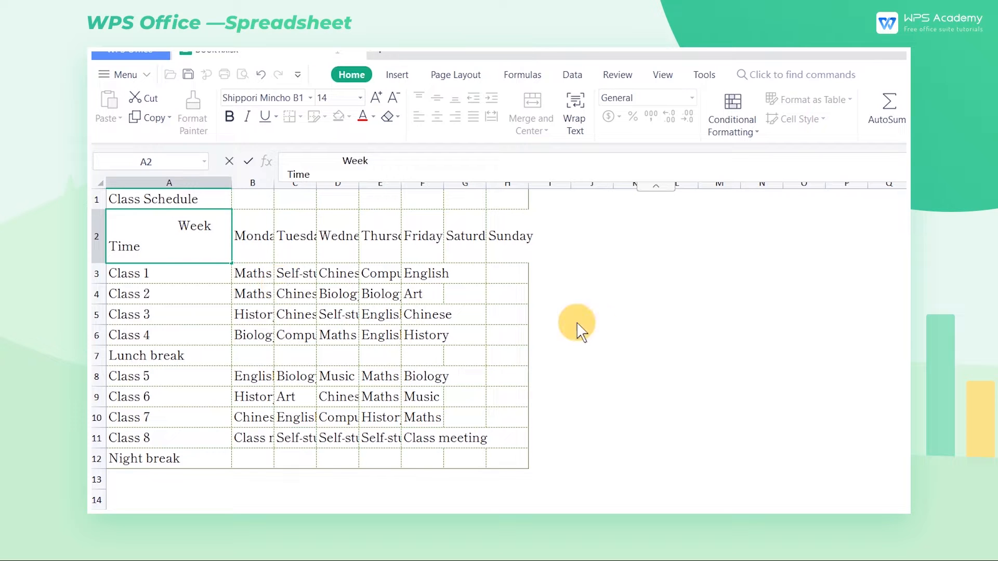
click(602, 333)
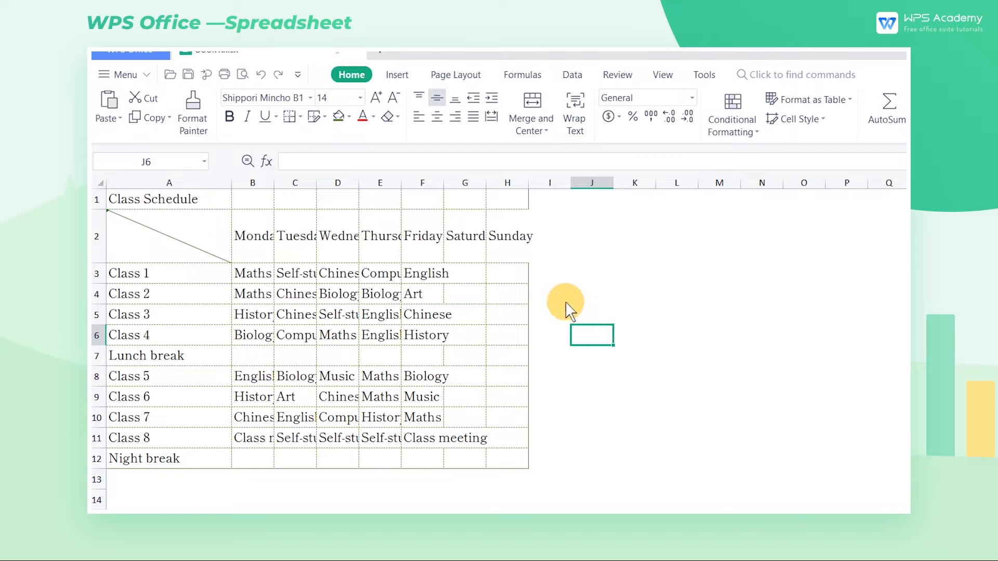
Insert a text box reading "Week" in the upper-right half of cell A2, above the diagonal line
click(397, 74)
click(796, 101)
drag(185, 219, 229, 239)
text(Week)
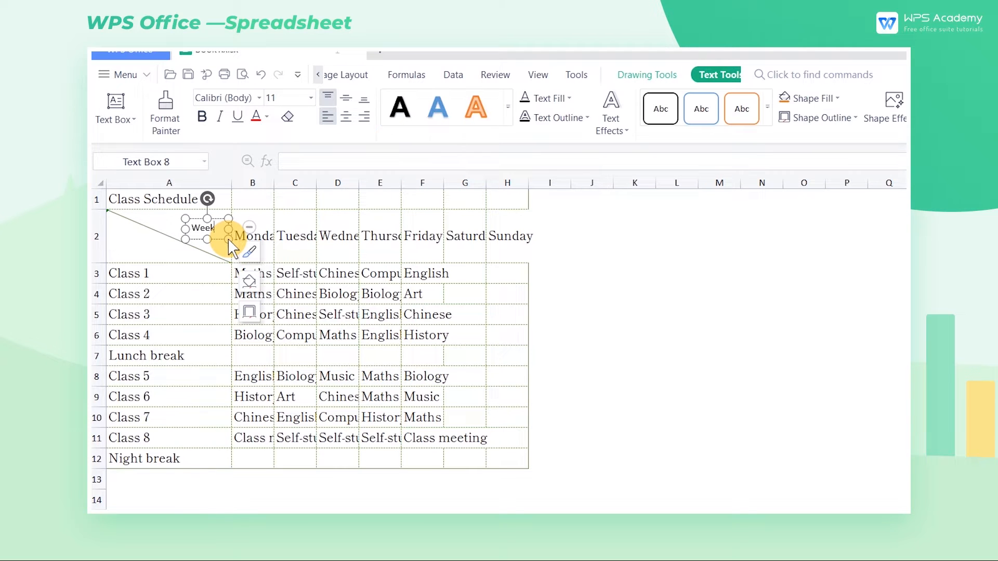
click(579, 318)
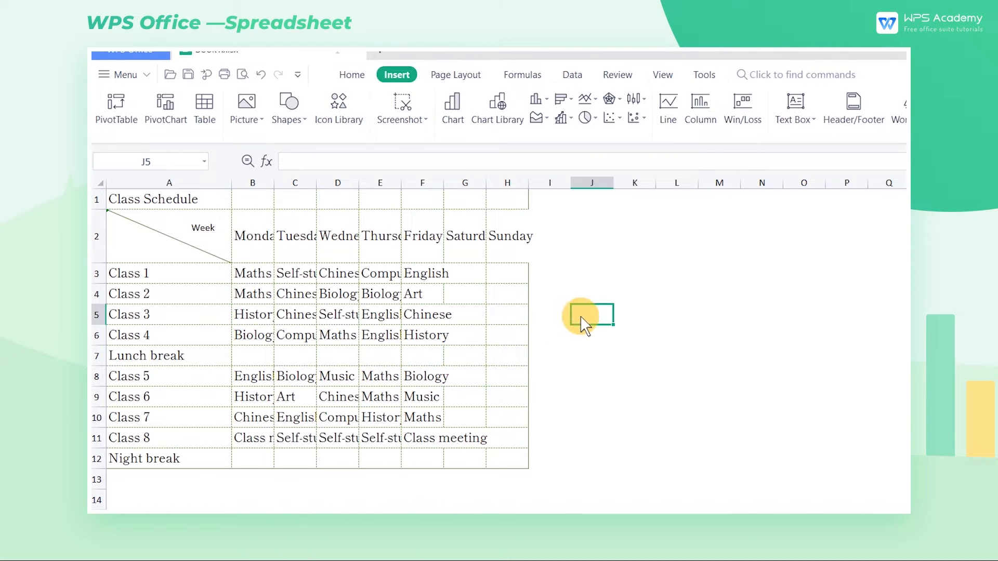
Insert a text box reading "Time" in the lower-left half of cell A2, below the diagonal line
click(793, 107)
drag(118, 238, 159, 258)
text(Time)
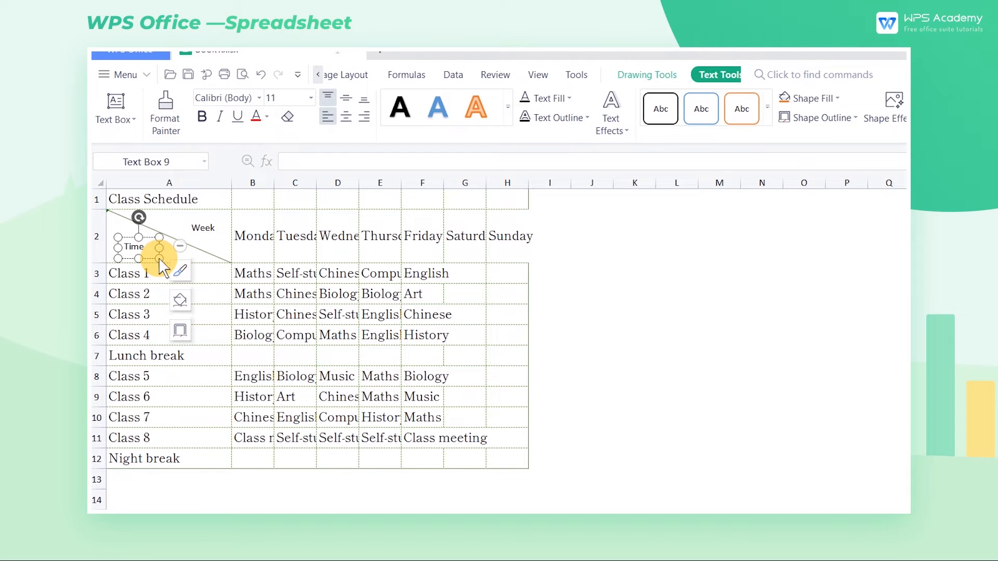
click(603, 317)
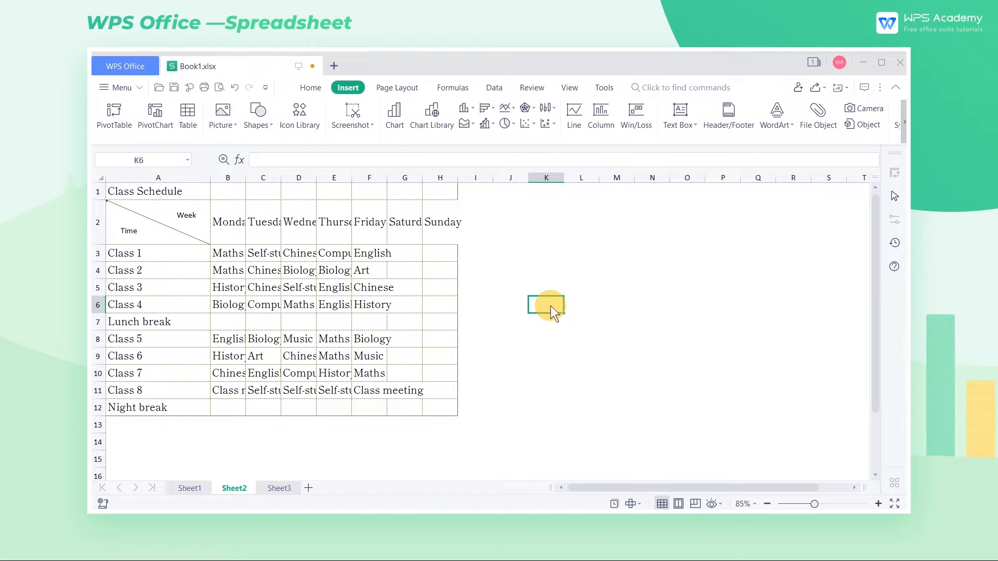
Merge and center the "Class Schedule" title across cells A1:H1
drag(166, 190, 432, 189)
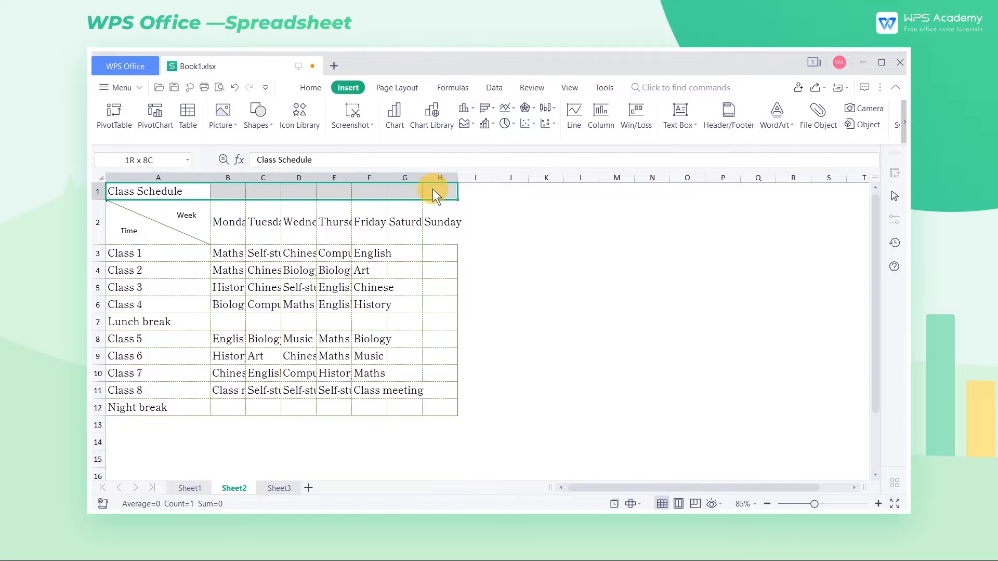
click(312, 88)
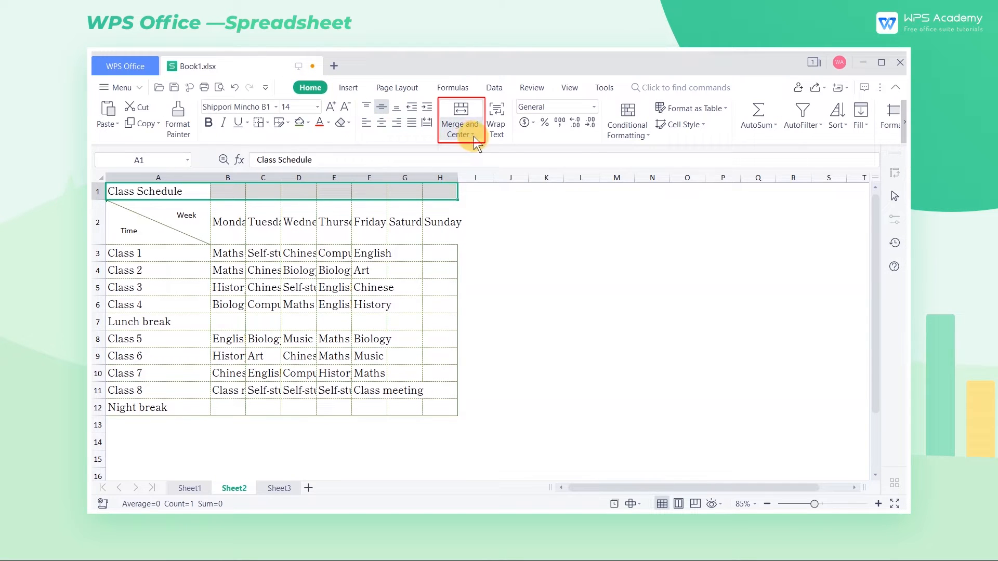
click(458, 133)
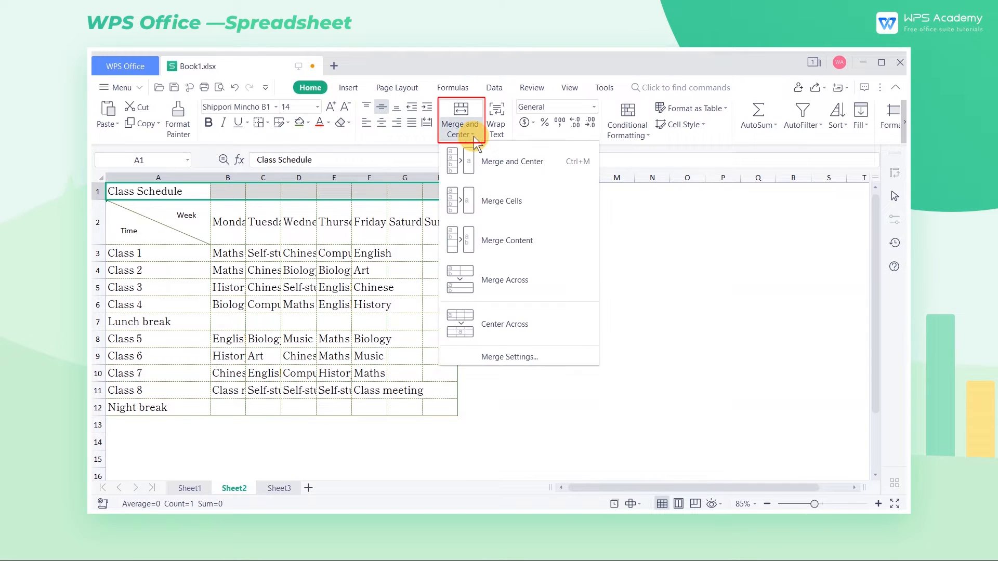
click(495, 170)
click(508, 271)
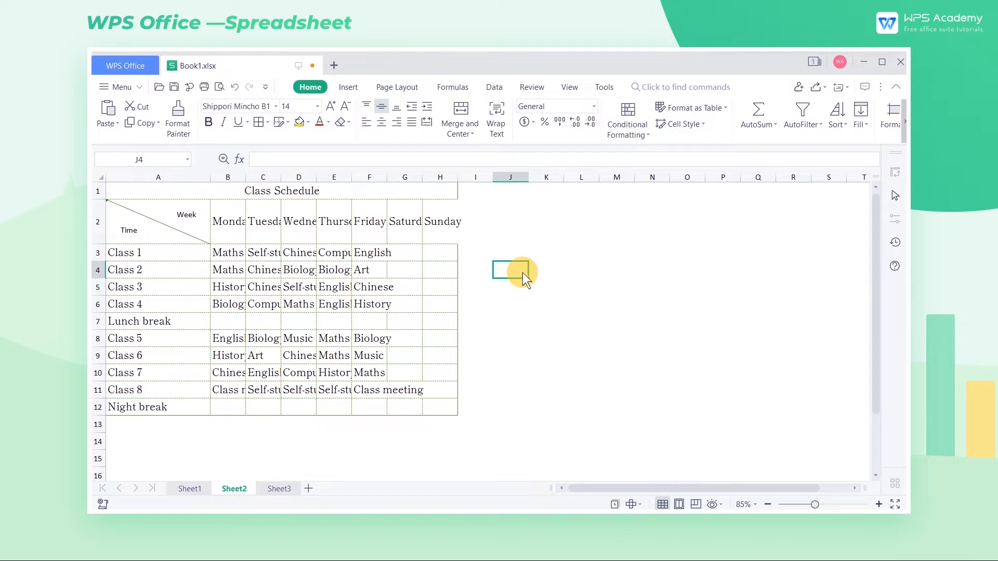
Try to move the Thursday column to another position in the schedule below the merged title
click(341, 179)
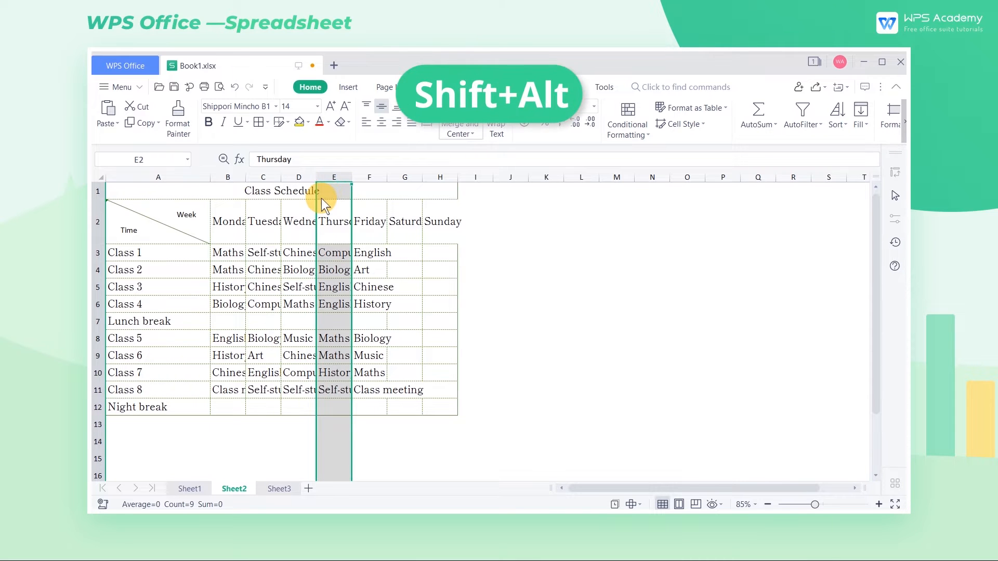
key(shift+alt+Right)
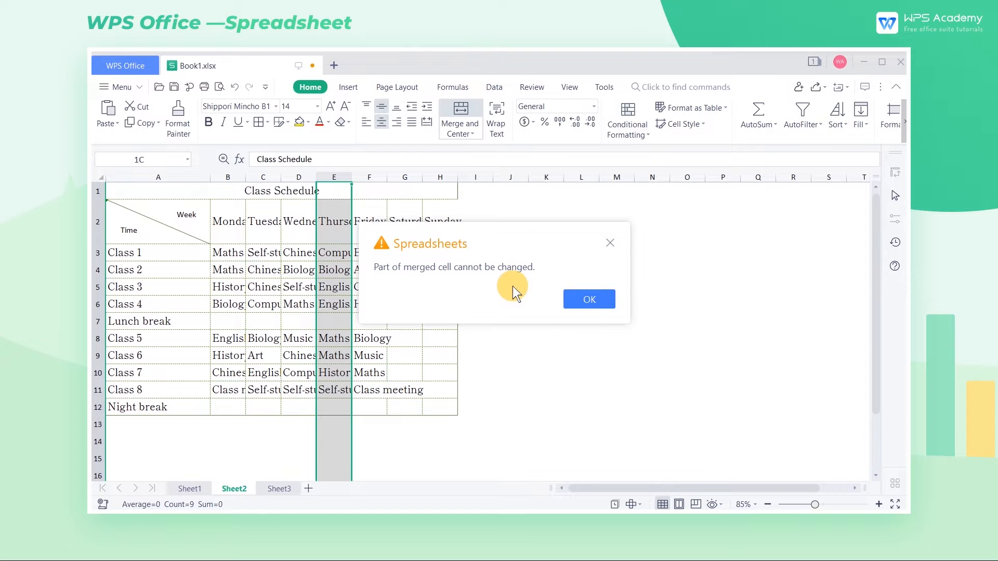
click(572, 296)
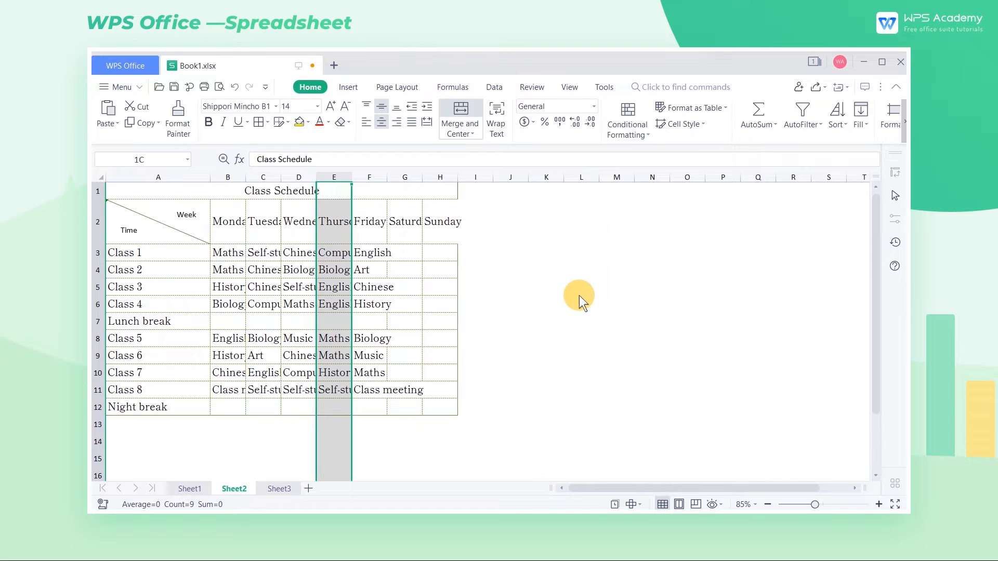
click(561, 287)
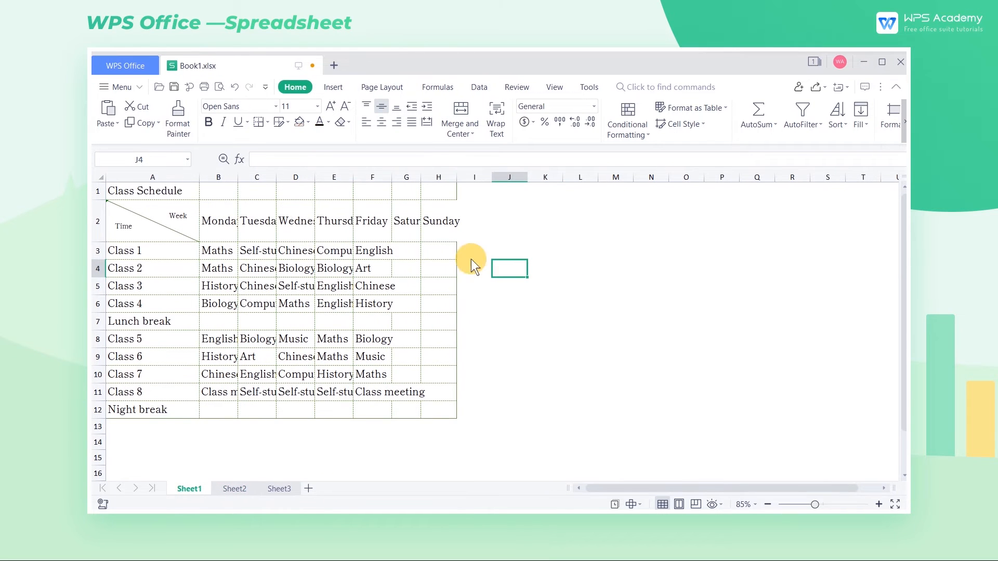
Center the "Class Schedule" title on Sheet1 across A1:H1 without merging, using Center Across
drag(209, 192, 434, 192)
click(460, 129)
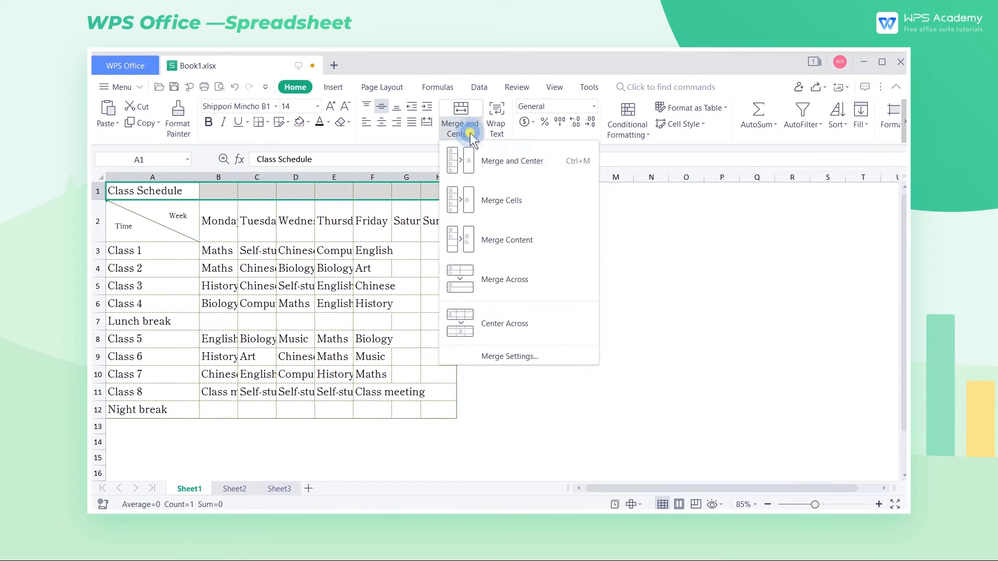
click(528, 326)
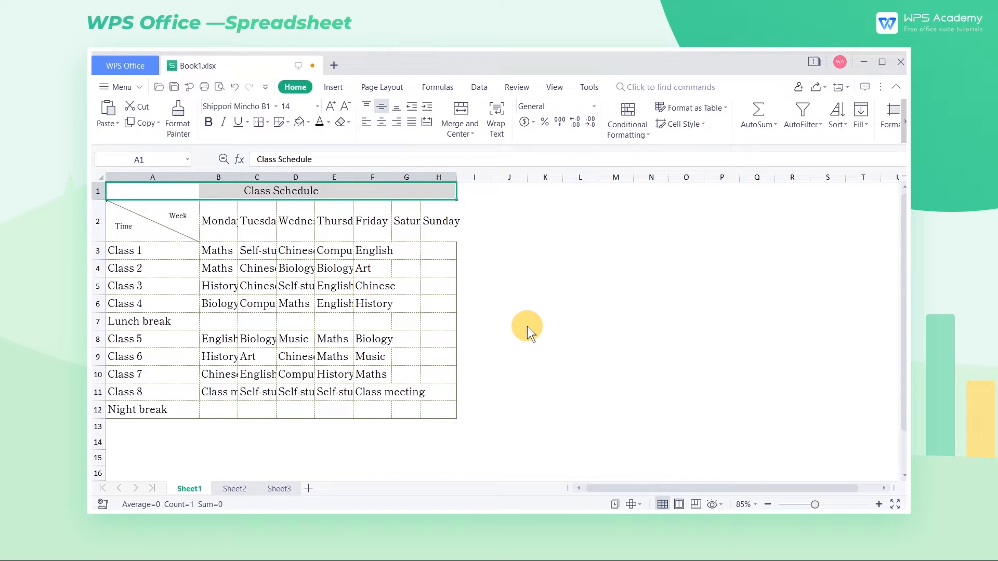
click(527, 326)
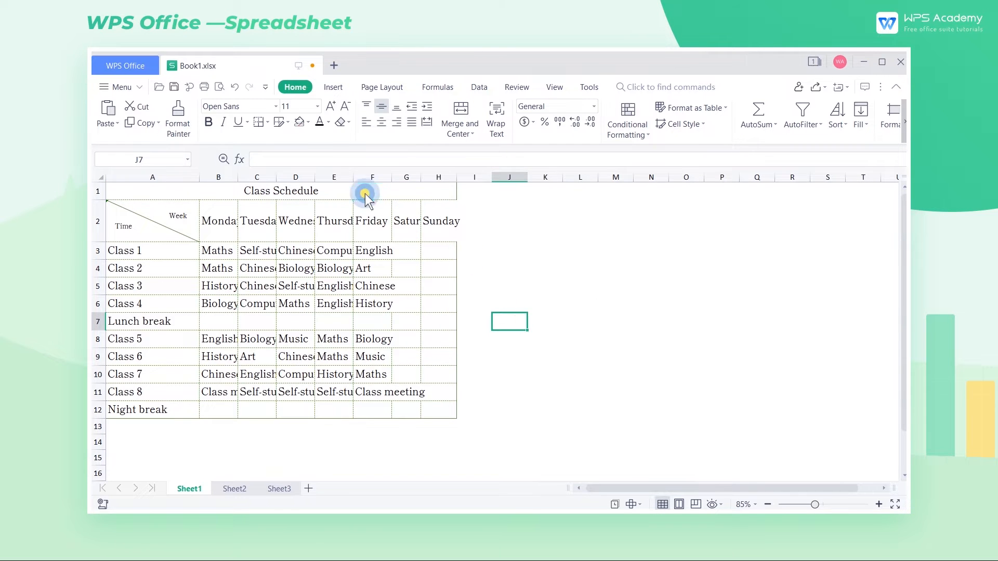
click(418, 193)
click(522, 307)
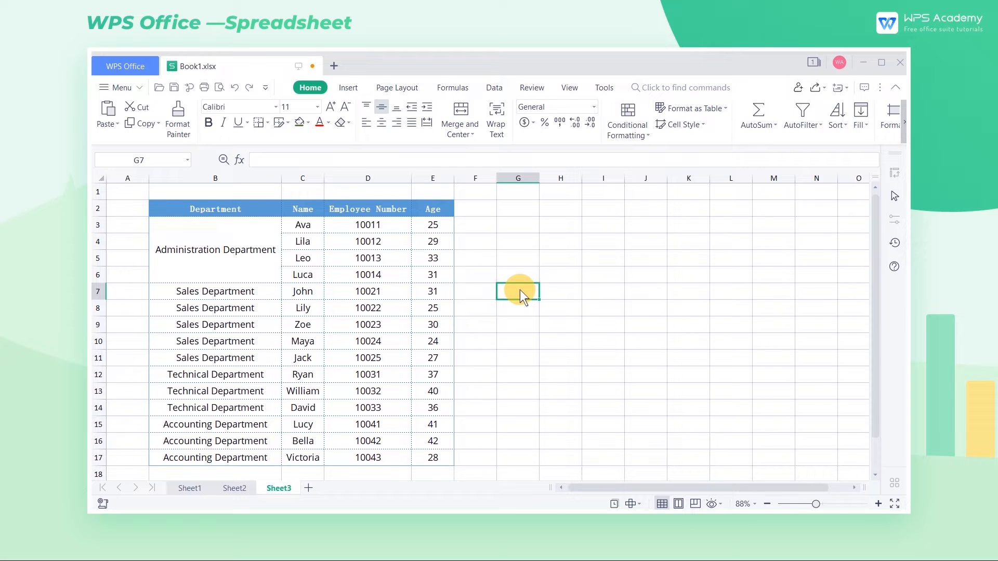
Merge the identical department names in B7:B14 on Sheet3 using Merge Same Cells
drag(240, 291, 241, 400)
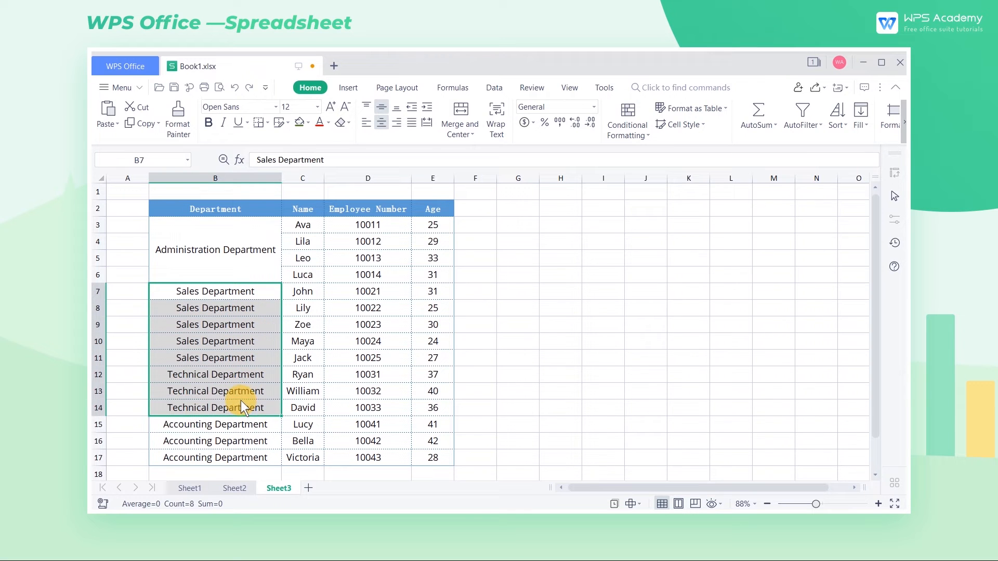
click(470, 136)
click(497, 238)
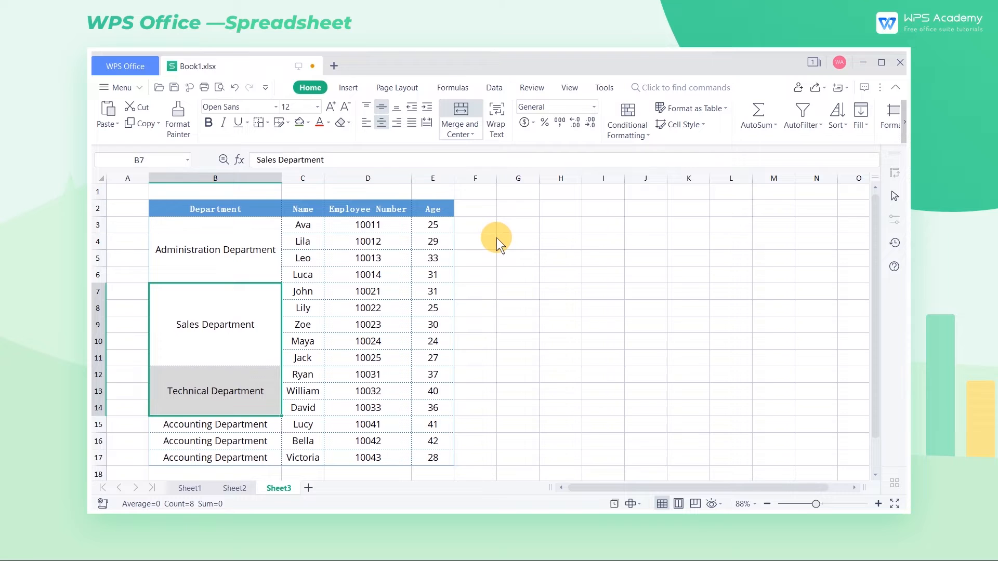
click(517, 307)
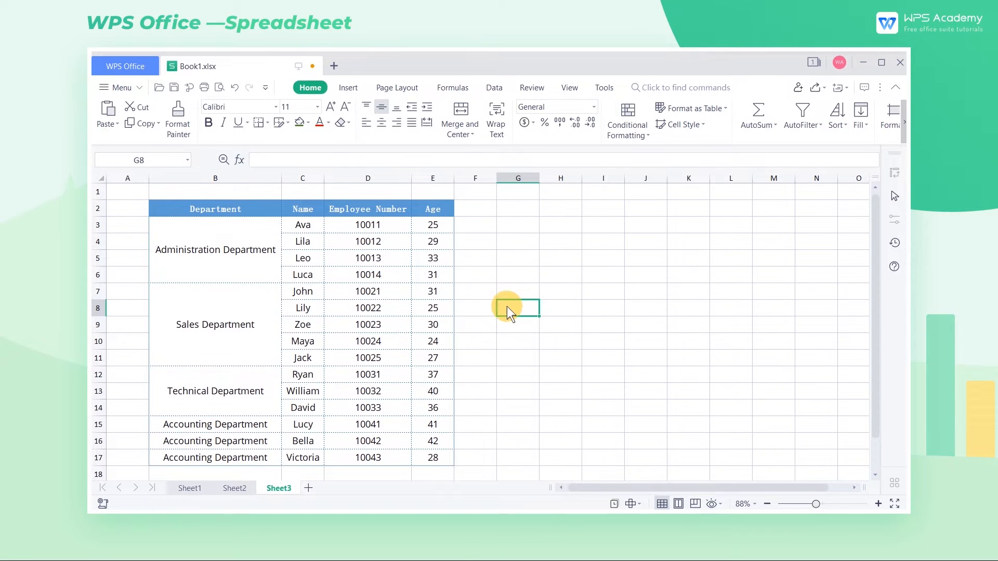
Combine the Sales Department employees' names in C7:C11 into one cell using Merge Content
drag(311, 292, 310, 357)
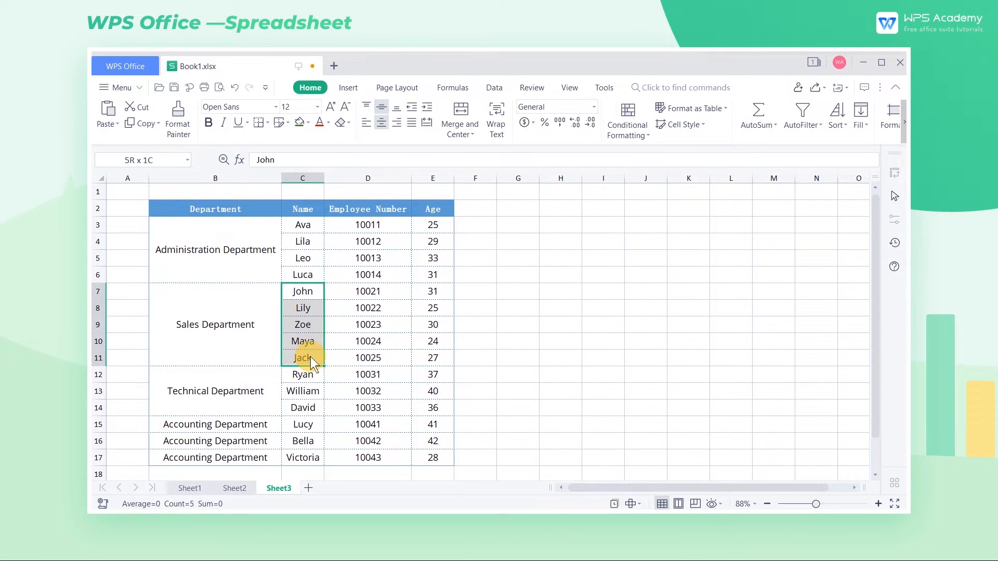
click(460, 130)
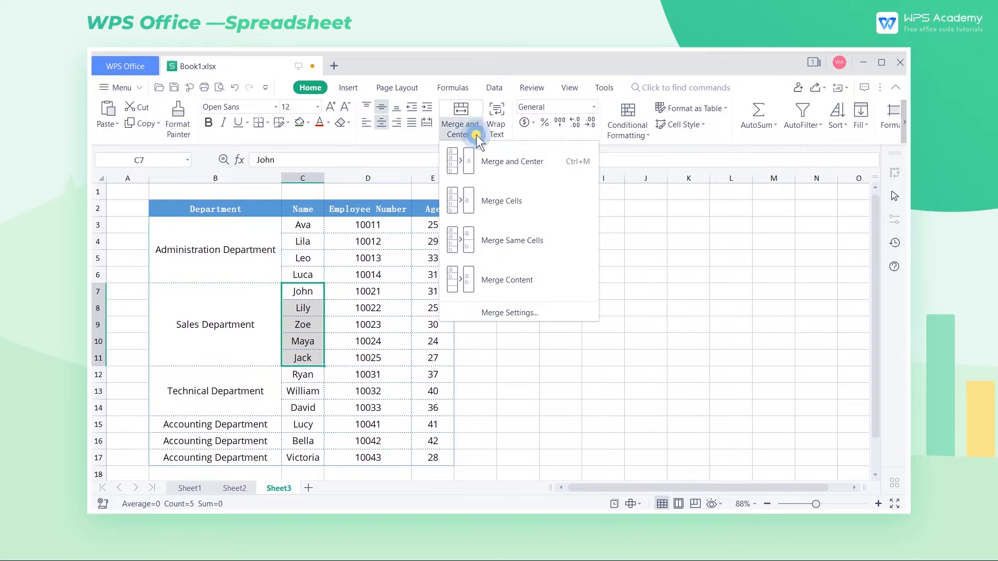
click(501, 278)
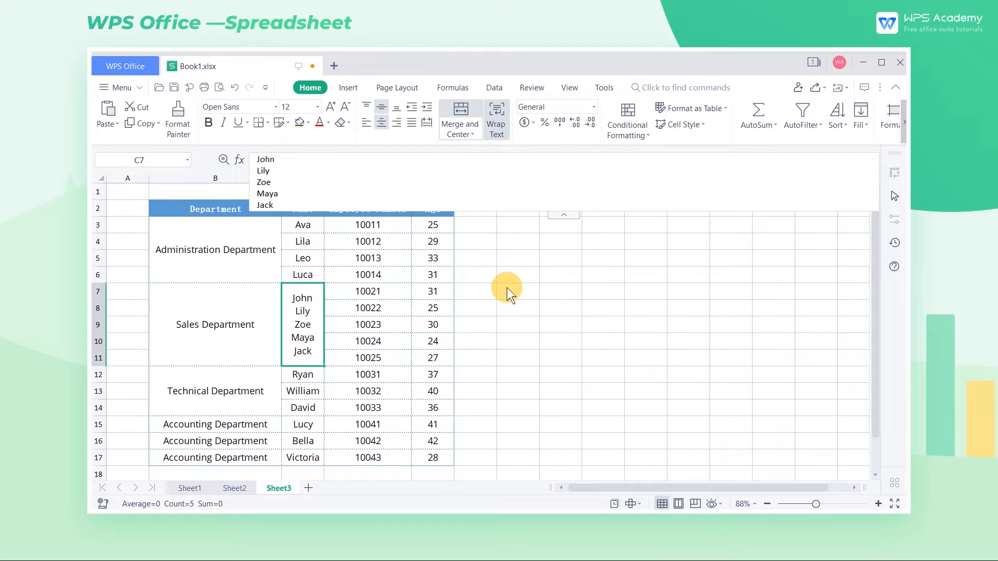
click(508, 294)
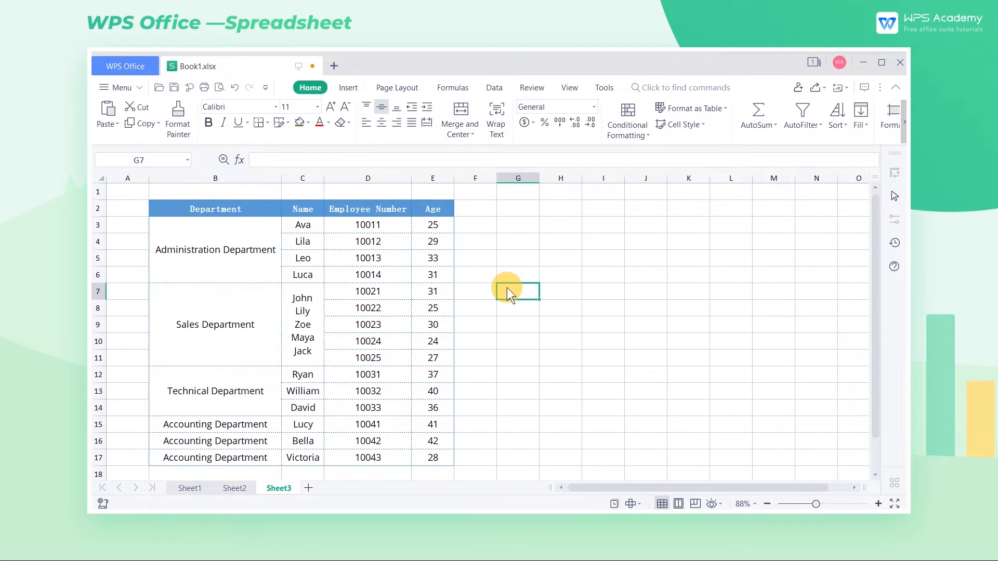
Try Unmerge Cells on the merged Sales Department cell B7:B11 and undo it
click(249, 354)
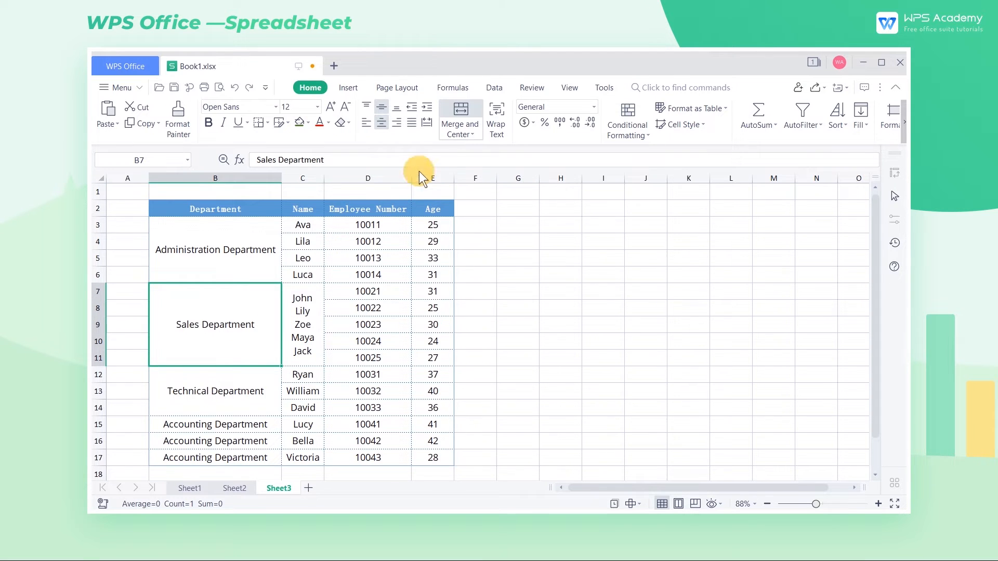
click(471, 135)
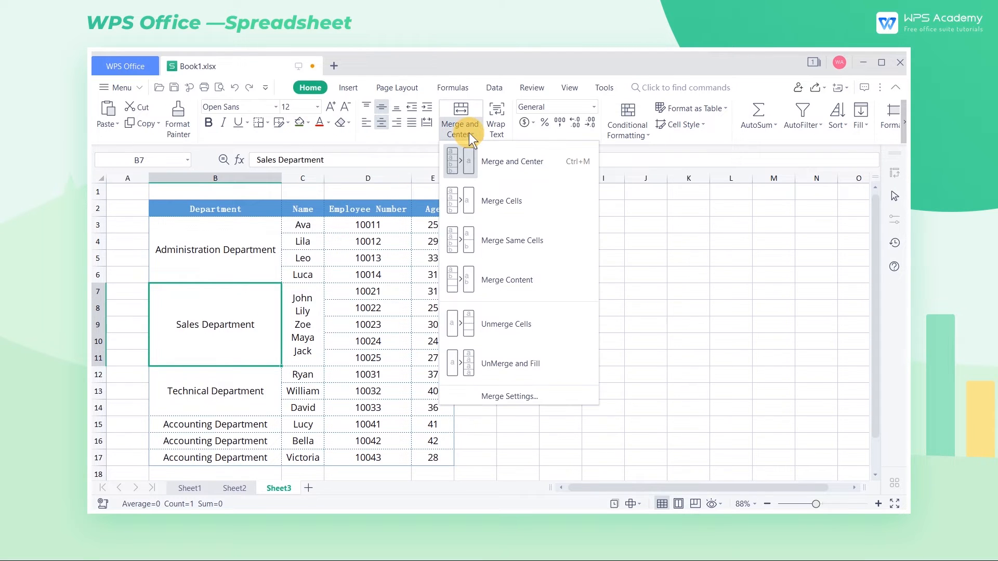
click(507, 321)
click(509, 320)
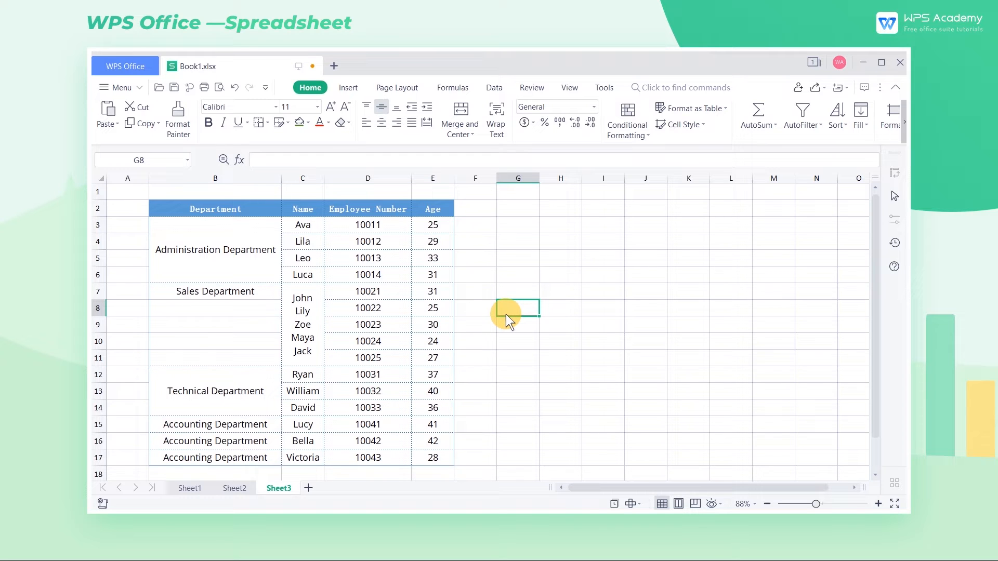
key(ctrl+z)
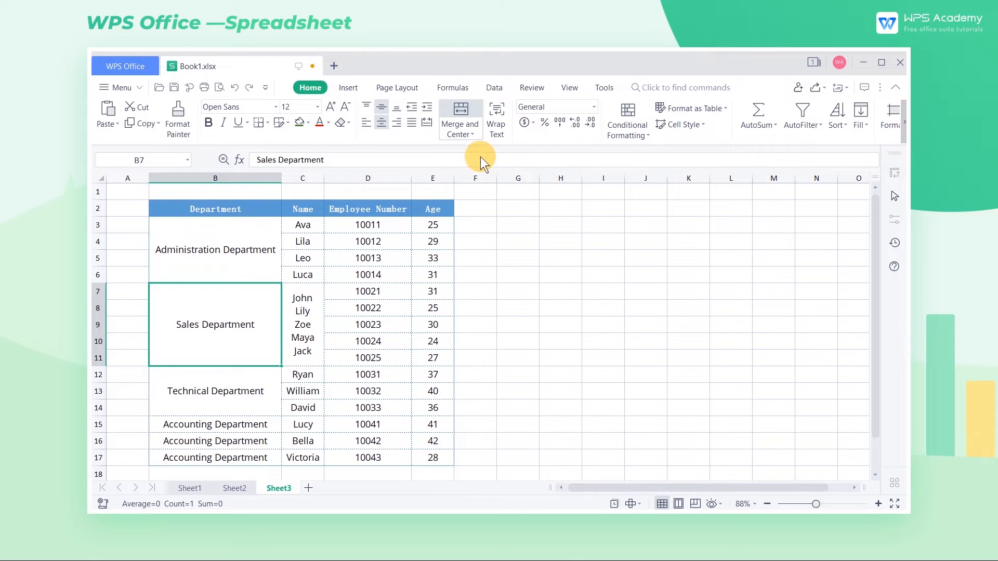
Split the merged Sales Department cell B7:B11 using UnMerge and Fill, repeating the department name in every row
click(477, 136)
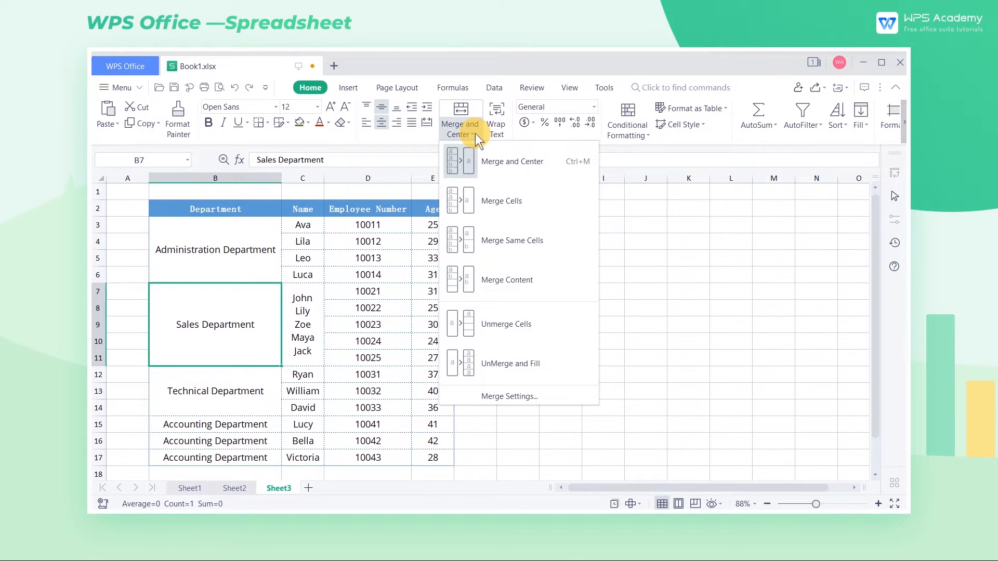
click(512, 361)
click(534, 357)
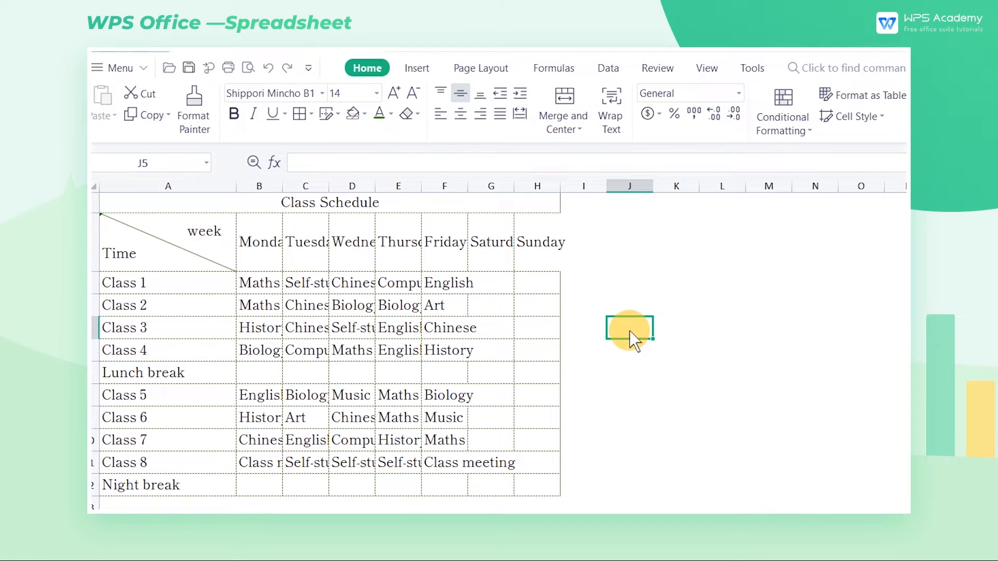
Set the font of the class schedule A1:H12 to Open Sans and the size of A2:H12 to 12
drag(546, 485, 202, 208)
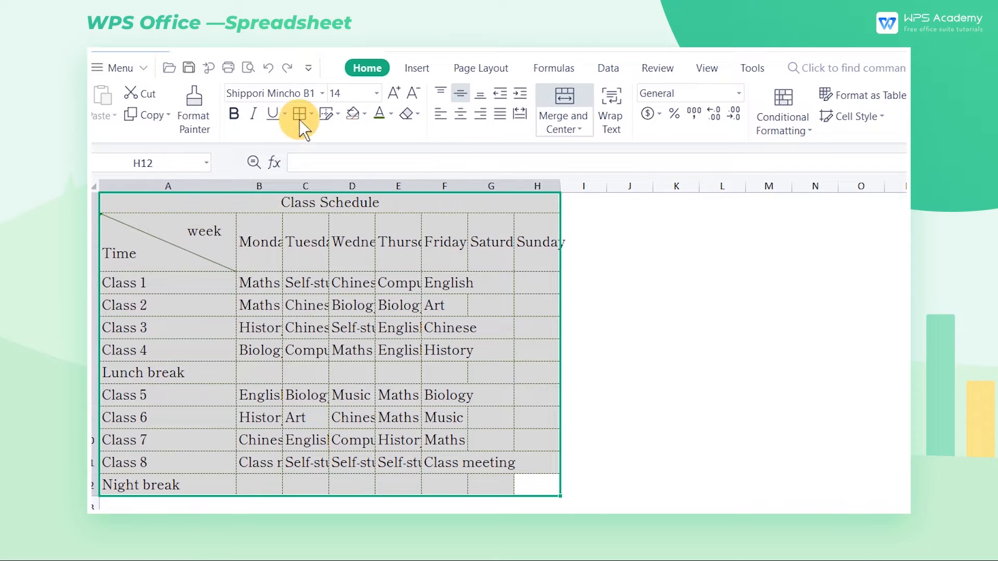
click(323, 94)
click(307, 136)
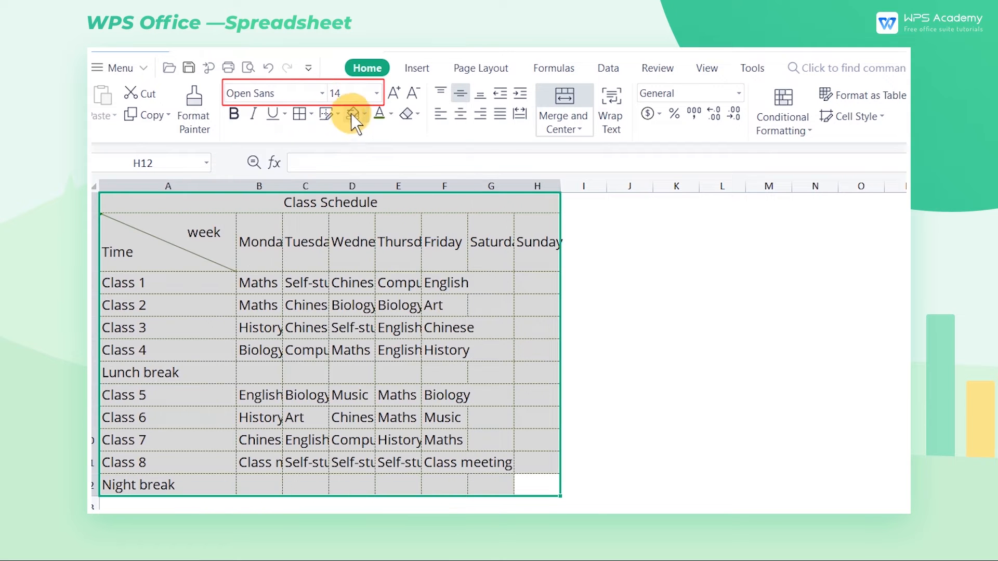
drag(525, 491, 184, 246)
click(376, 93)
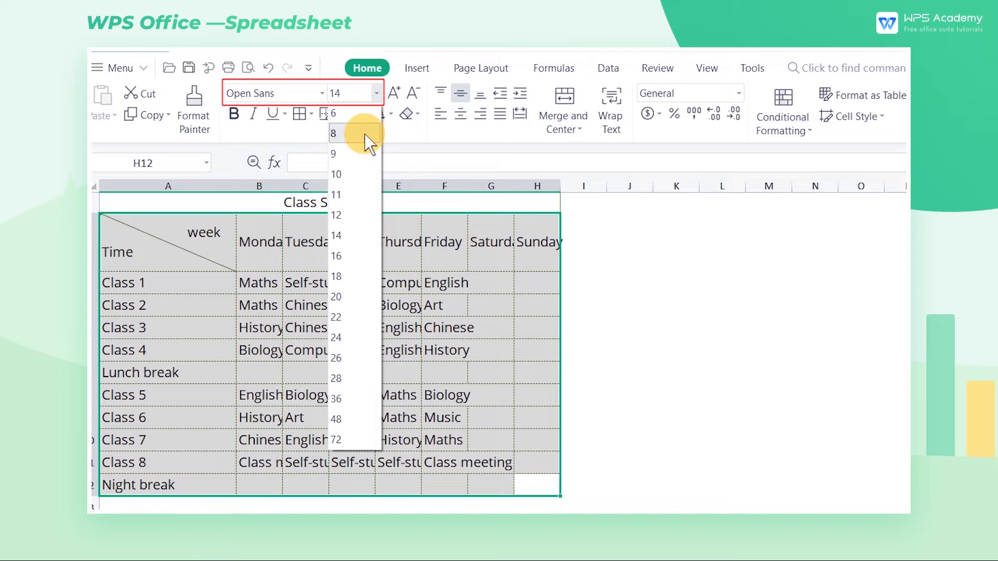
click(355, 216)
Set the "Class Schedule" title to font size 16 and color its text dark green
click(354, 205)
click(376, 93)
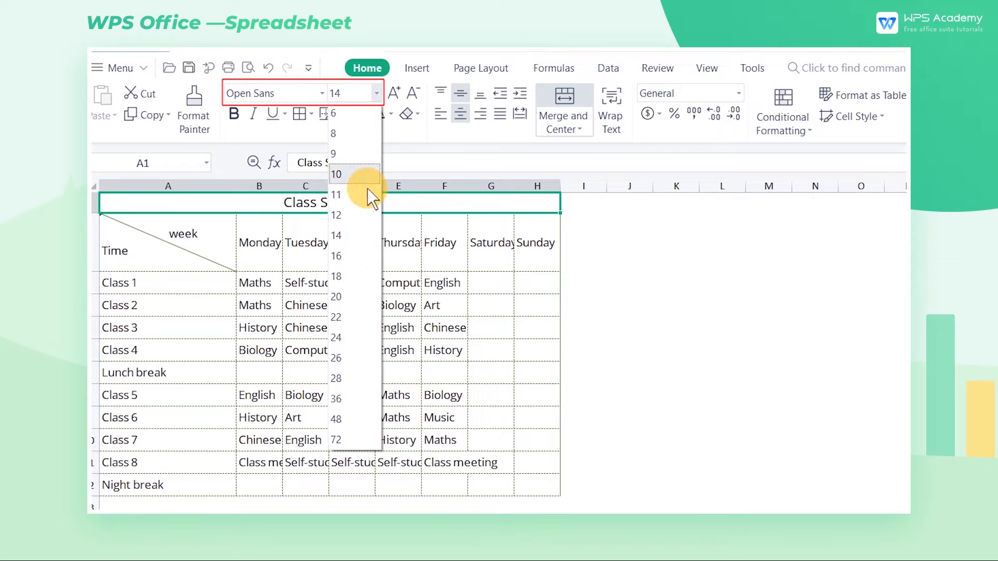
click(354, 263)
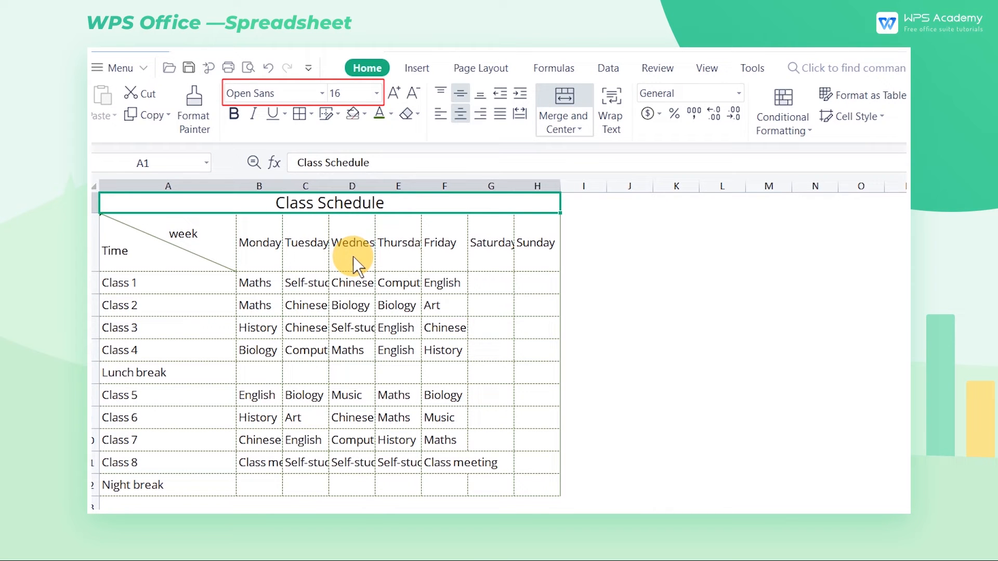
click(391, 114)
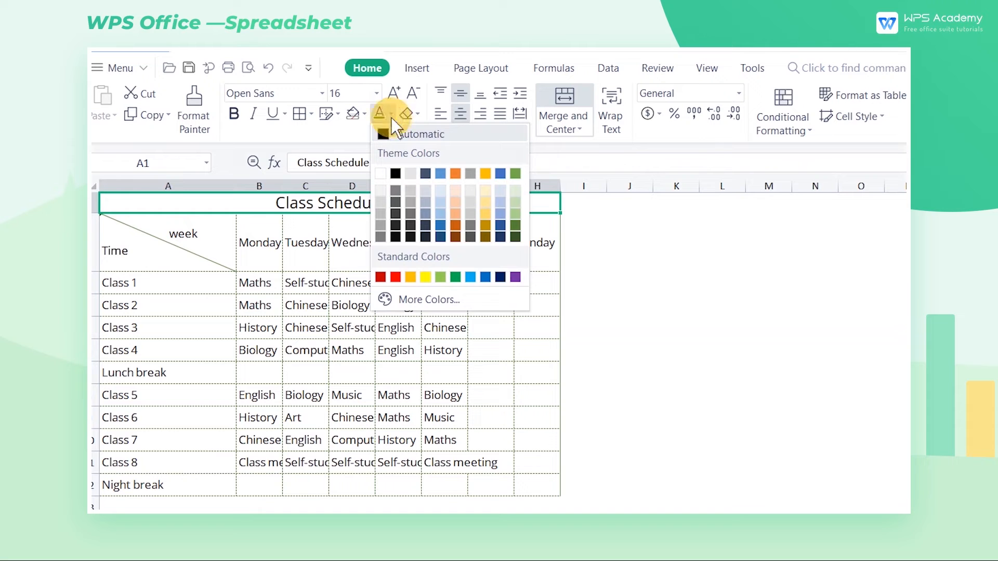
click(513, 229)
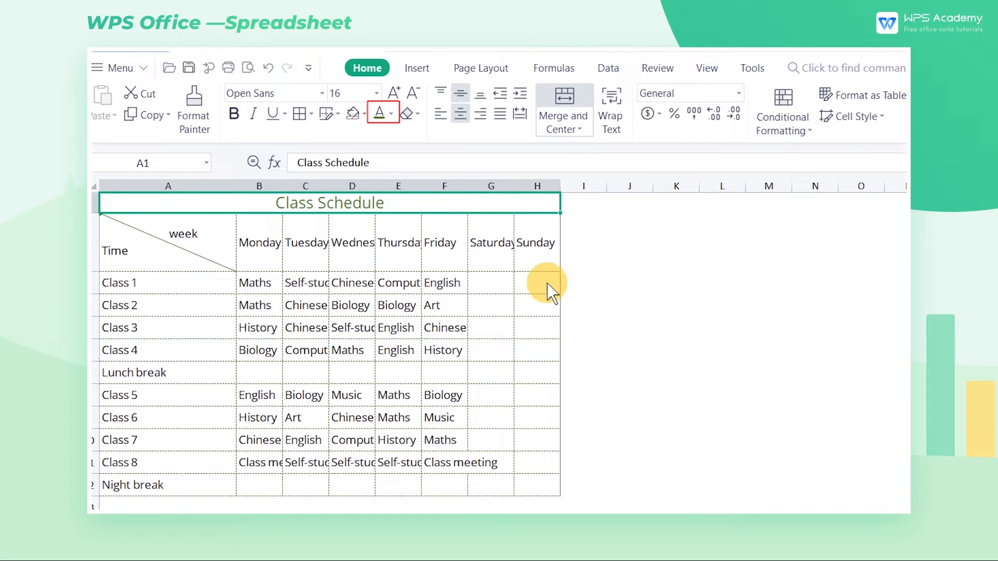
click(593, 328)
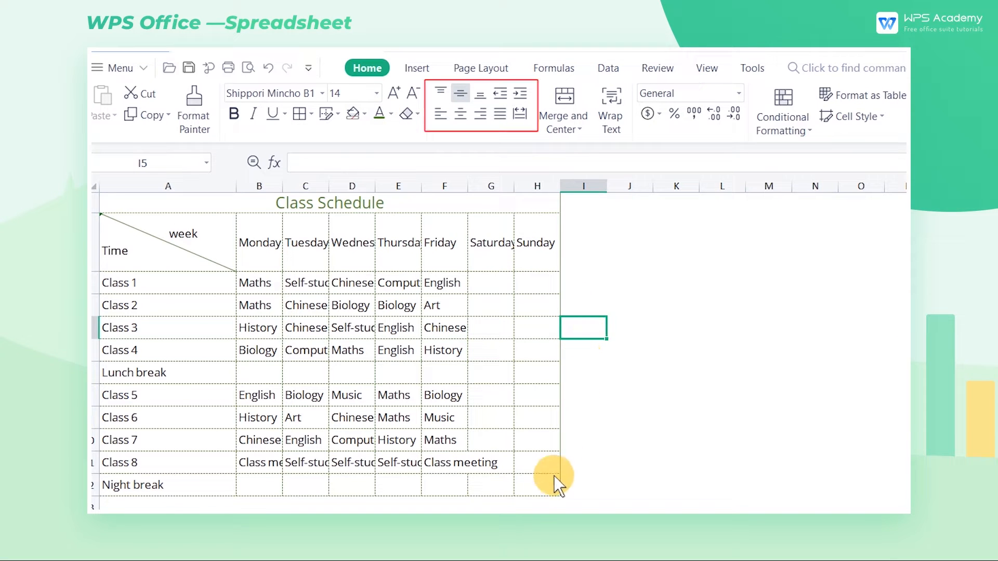
Center the weekday and subject cells B2:H12 and the class labels A3:A12 horizontally
drag(532, 479, 270, 247)
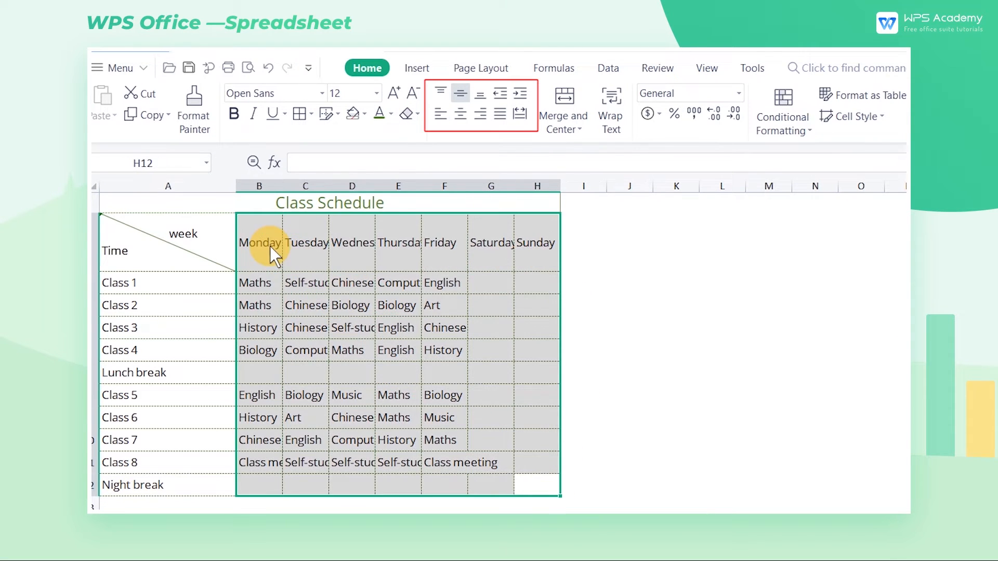
click(460, 113)
drag(194, 473, 195, 288)
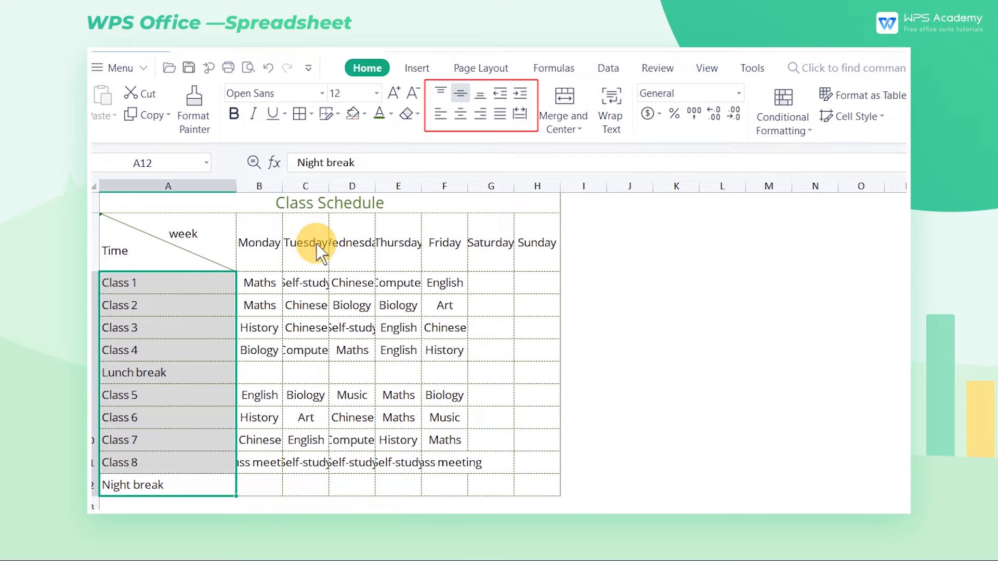
click(460, 113)
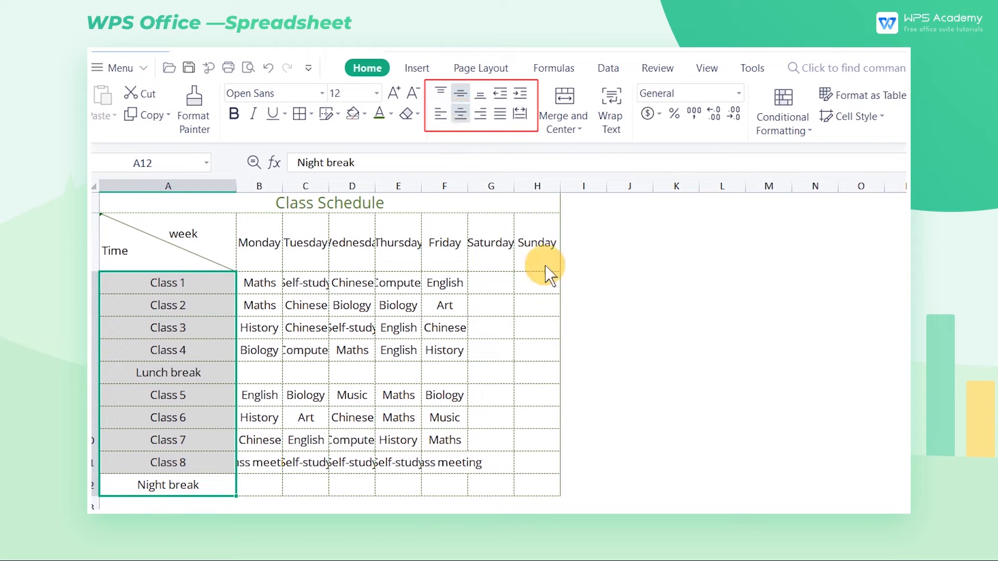
click(587, 344)
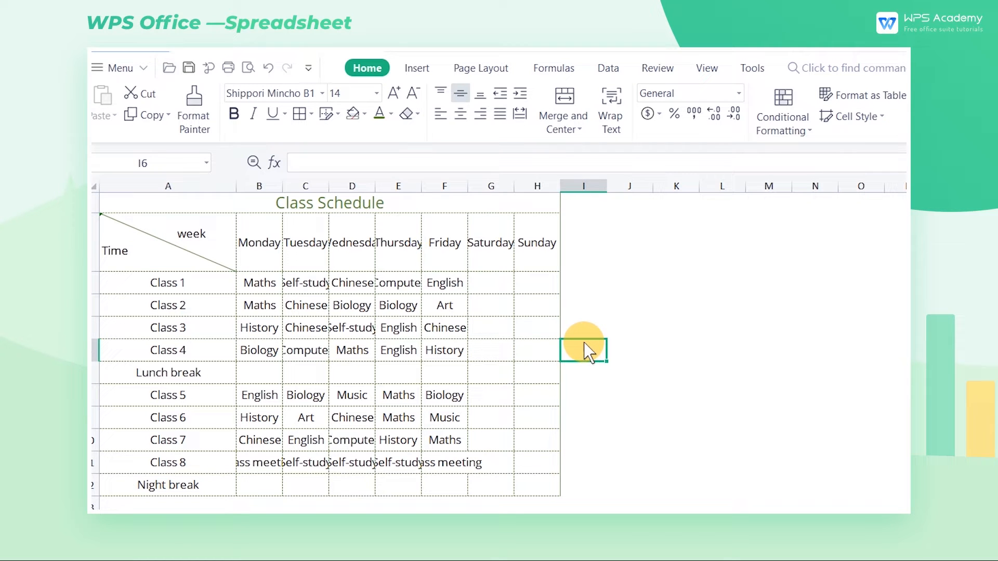
Fill the schedule's header row A2:H2 with the green theme color
drag(540, 247, 220, 254)
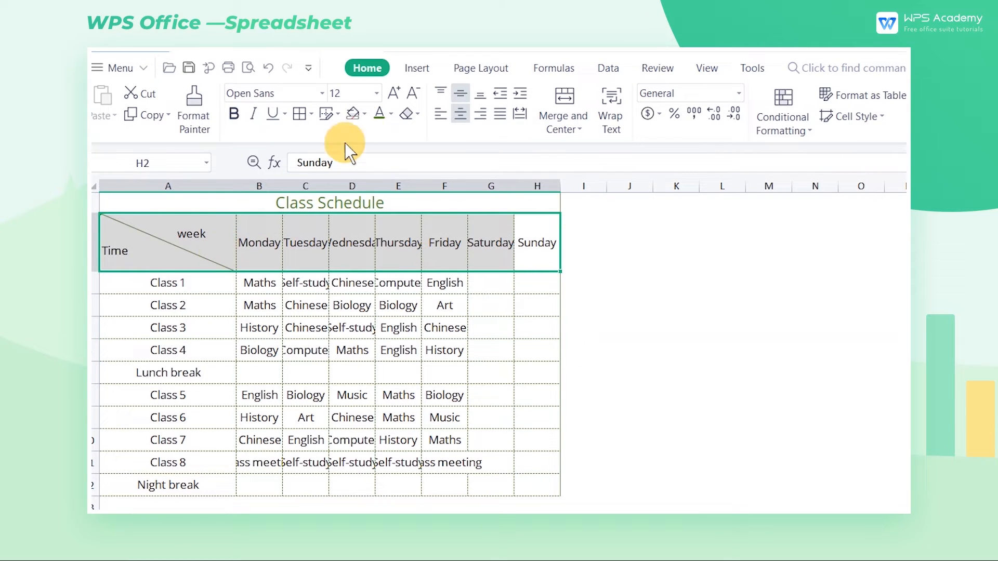
click(365, 113)
click(485, 175)
Fill the Class 1 row A3:H3 with light green and the Class 2 row A4:H4 with light yellow
drag(541, 284, 213, 285)
click(366, 114)
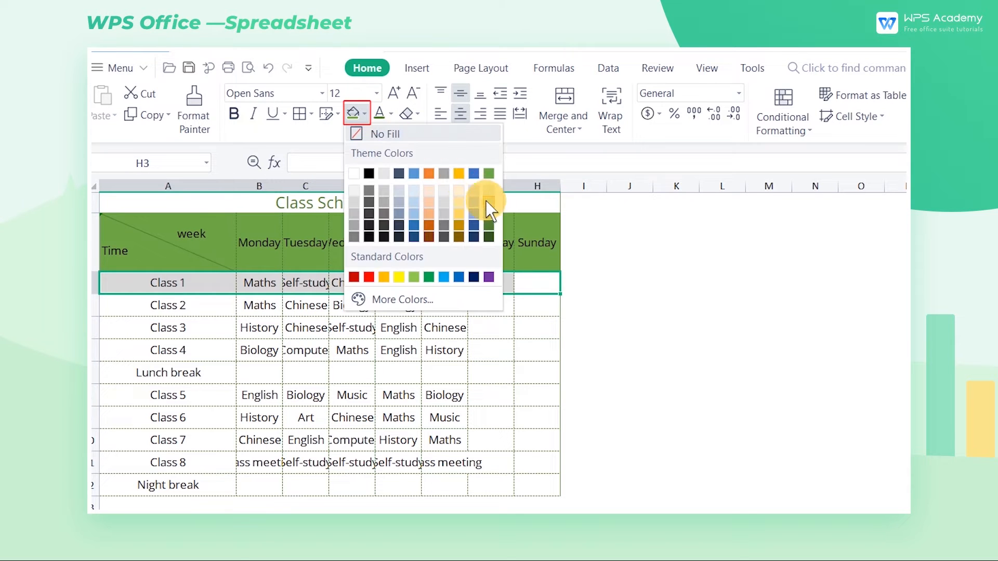
click(486, 201)
drag(525, 301, 216, 304)
click(366, 119)
click(456, 191)
click(595, 323)
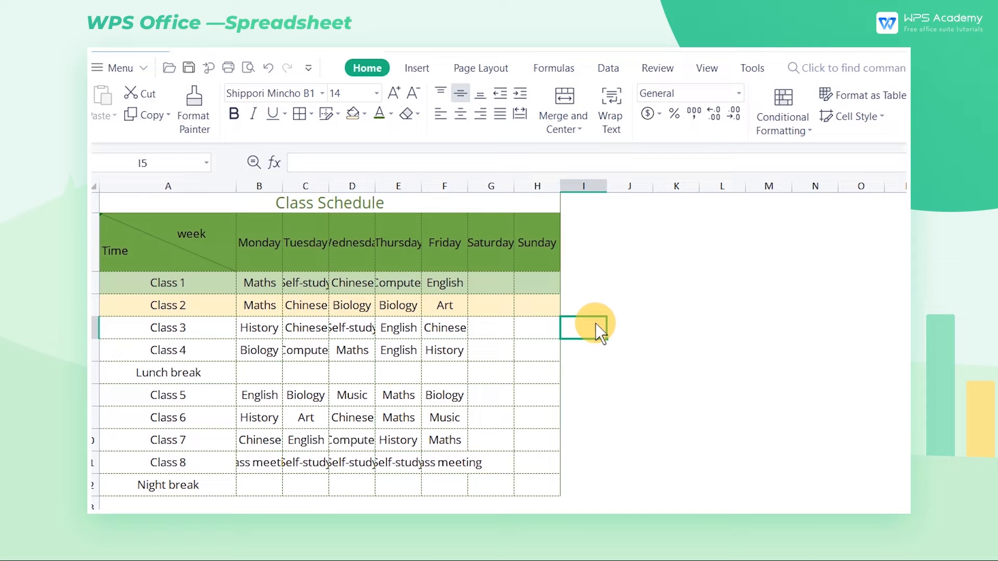
Copy the formatting of the Class 1 and Class 2 rows onto the Class 3 and Class 4 rows with Format Painter
mouse_move(546, 306)
mouse_down()
mouse_move(255, 295)
mouse_move(208, 305)
mouse_move(201, 288)
mouse_up()
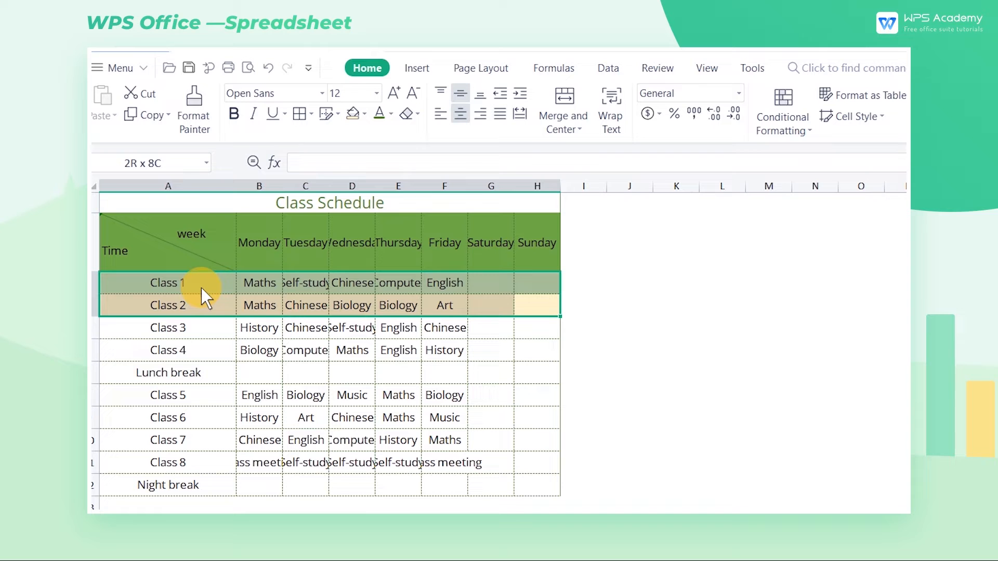
click(197, 130)
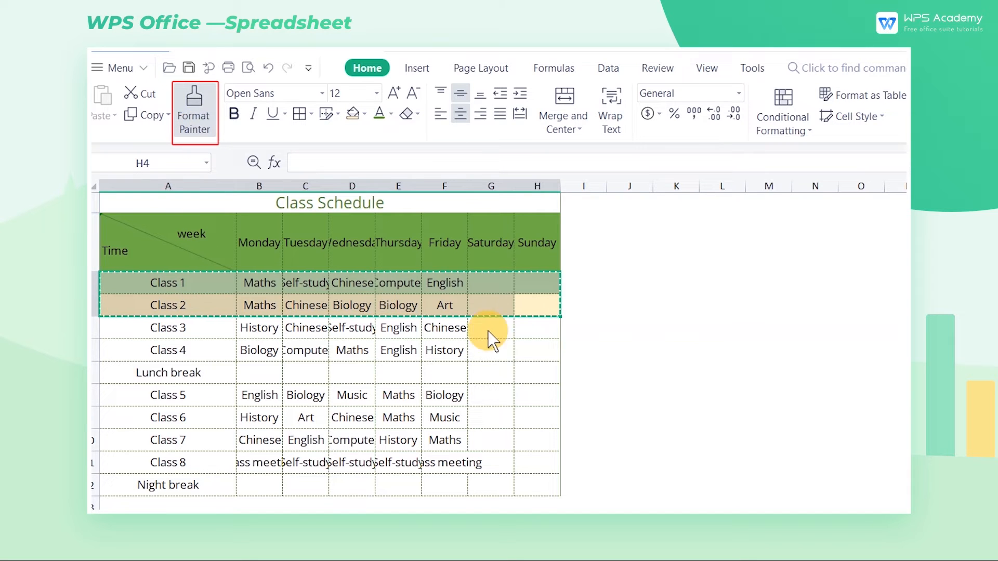
mouse_move(542, 351)
mouse_down()
mouse_move(384, 329)
mouse_move(200, 332)
mouse_up()
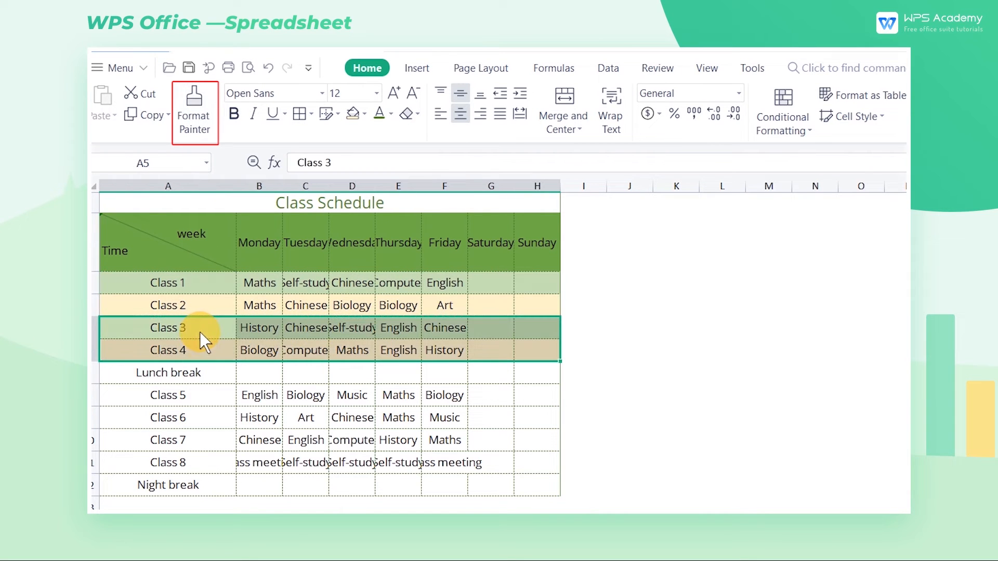
click(621, 350)
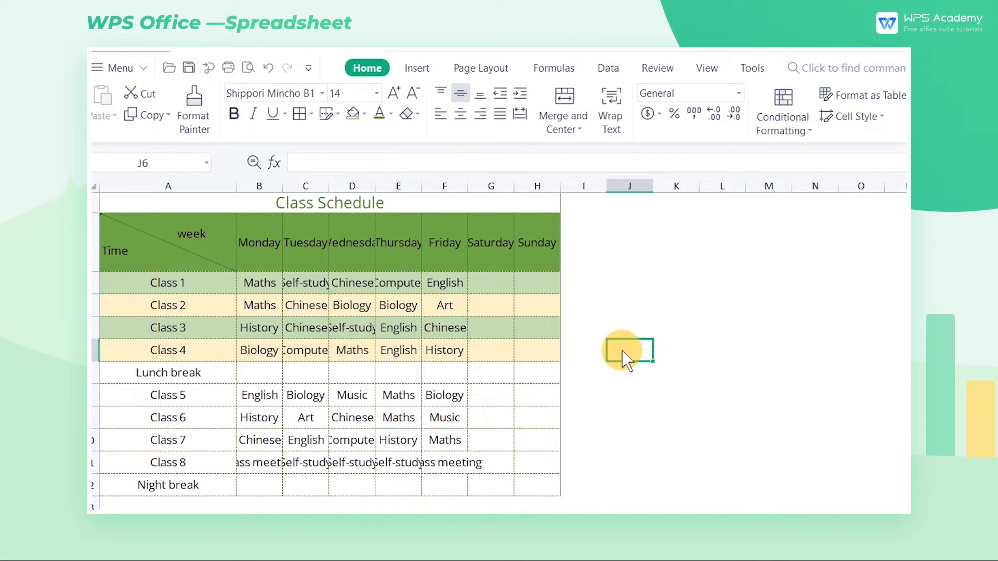
Apply the Class 3 and Class 4 row formatting repeatedly to rows 7 through 12 with a locked Format Painter
drag(544, 352, 208, 338)
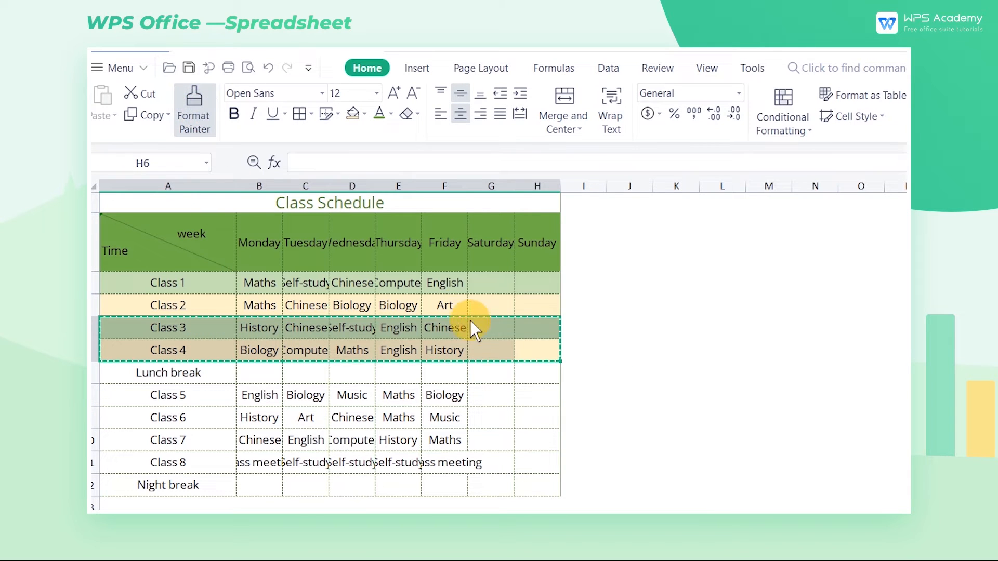
drag(540, 396, 213, 379)
click(519, 443)
drag(519, 443, 200, 425)
drag(527, 488, 203, 470)
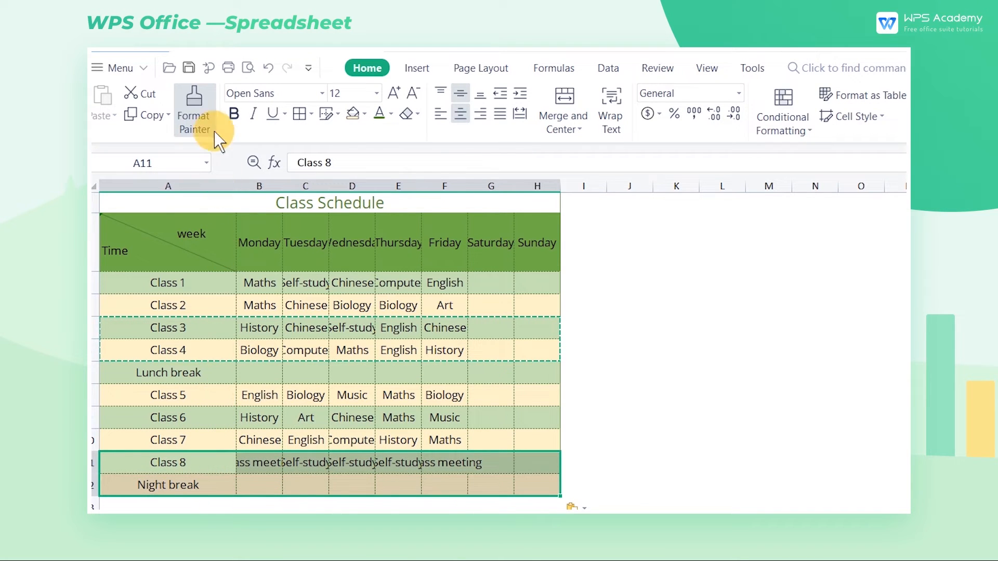
click(202, 122)
click(617, 385)
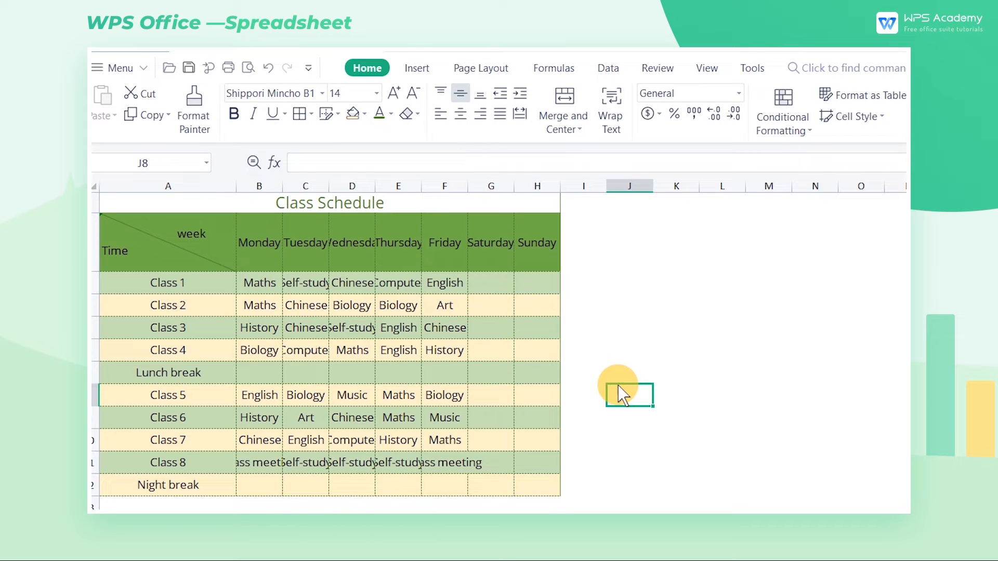
click(631, 343)
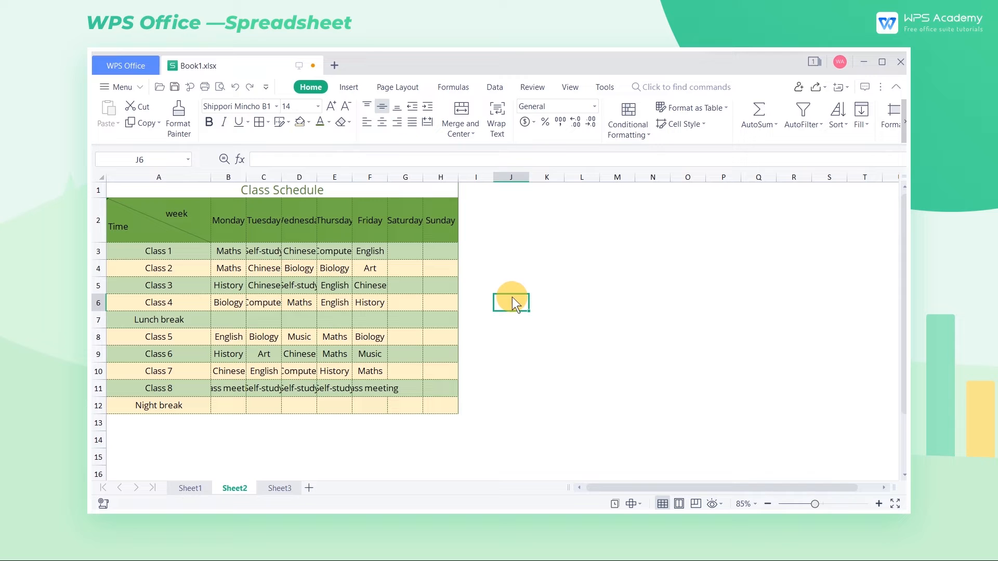
Auto-fit all row heights and column widths of the sheet to their contents
click(102, 178)
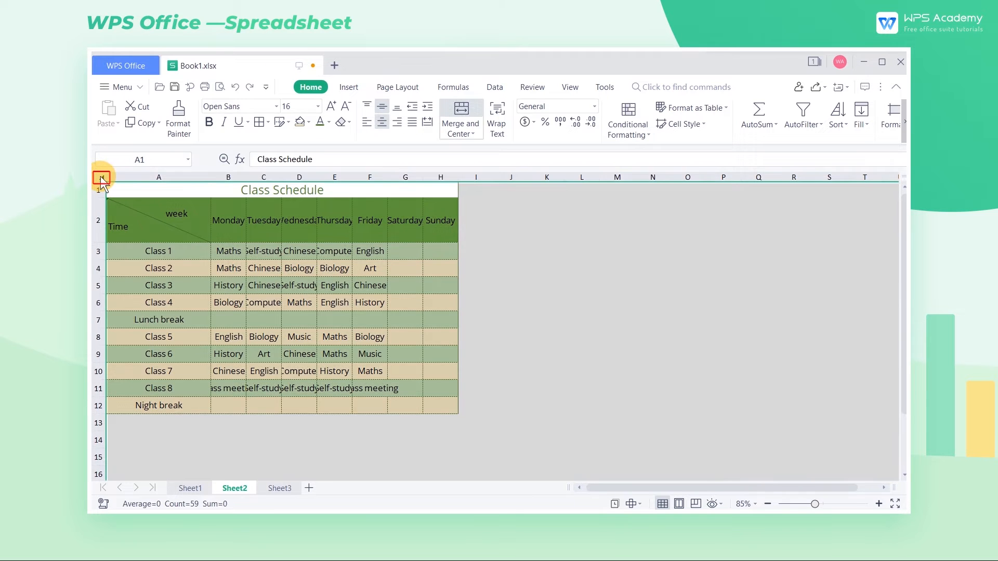
double_click(100, 260)
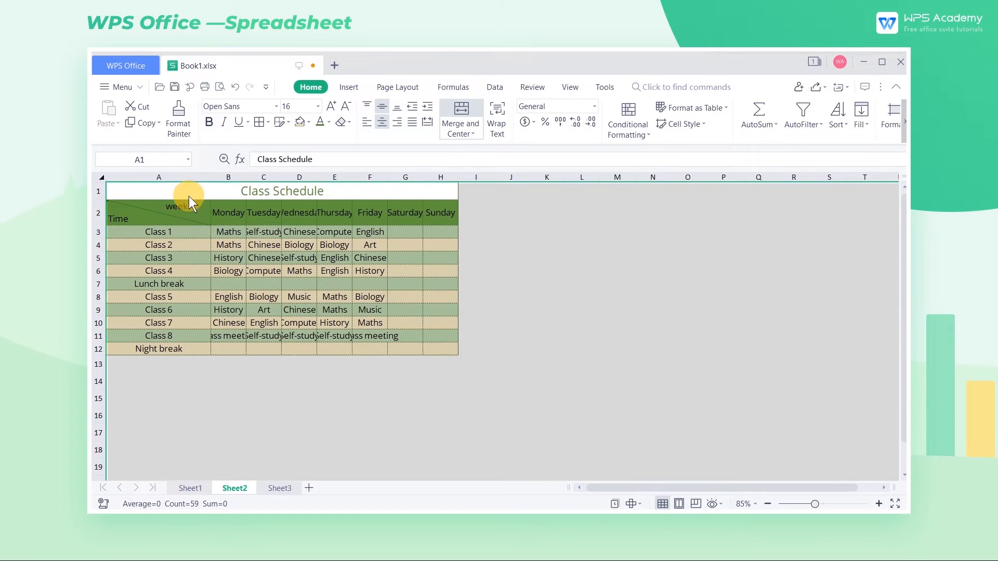
double_click(210, 177)
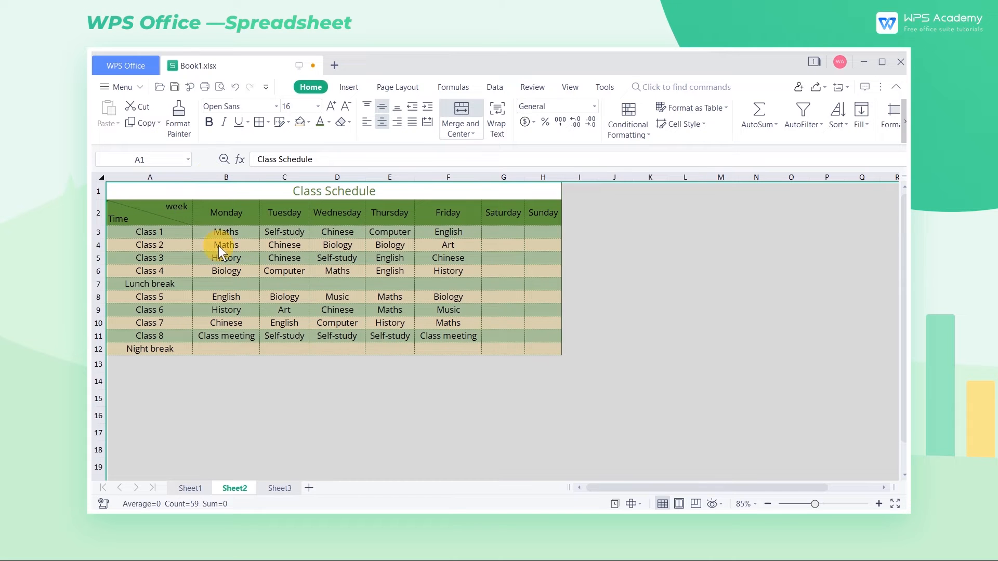
click(231, 400)
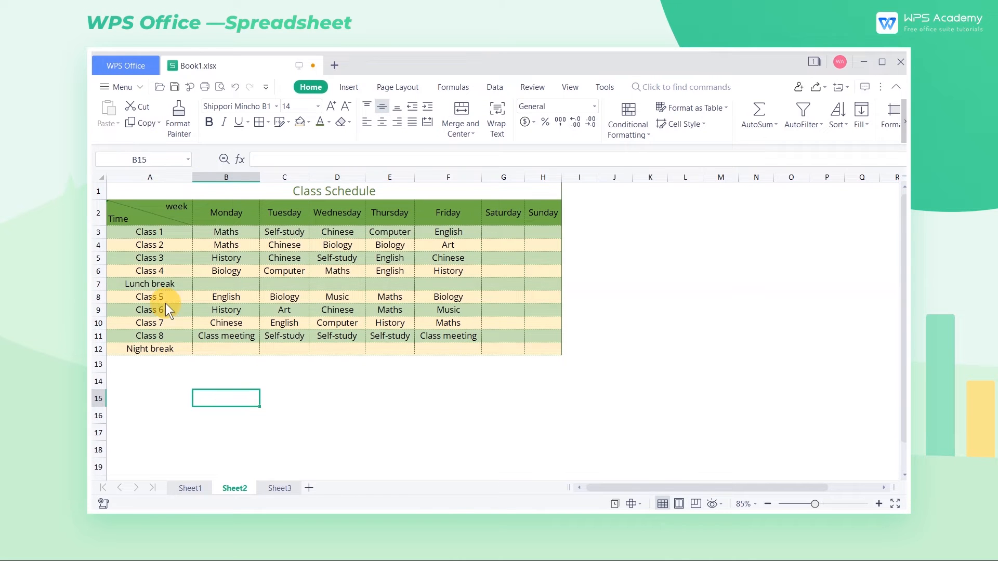
Increase the height of rows 3 to 12 uniformly, enlarge the title and header rows, and widen column A slightly
drag(98, 235, 101, 350)
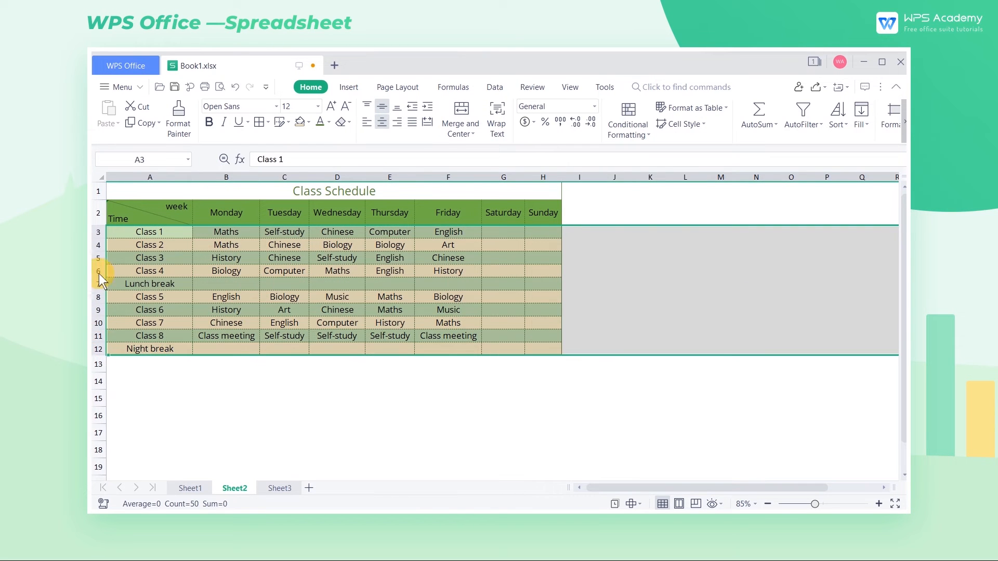
drag(100, 240, 101, 250)
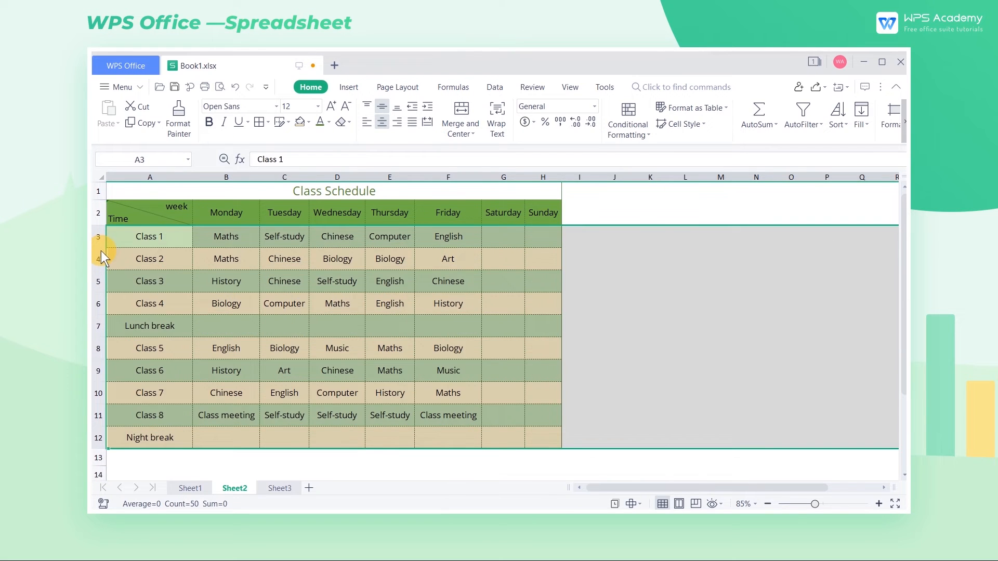
click(574, 357)
drag(101, 201, 105, 235)
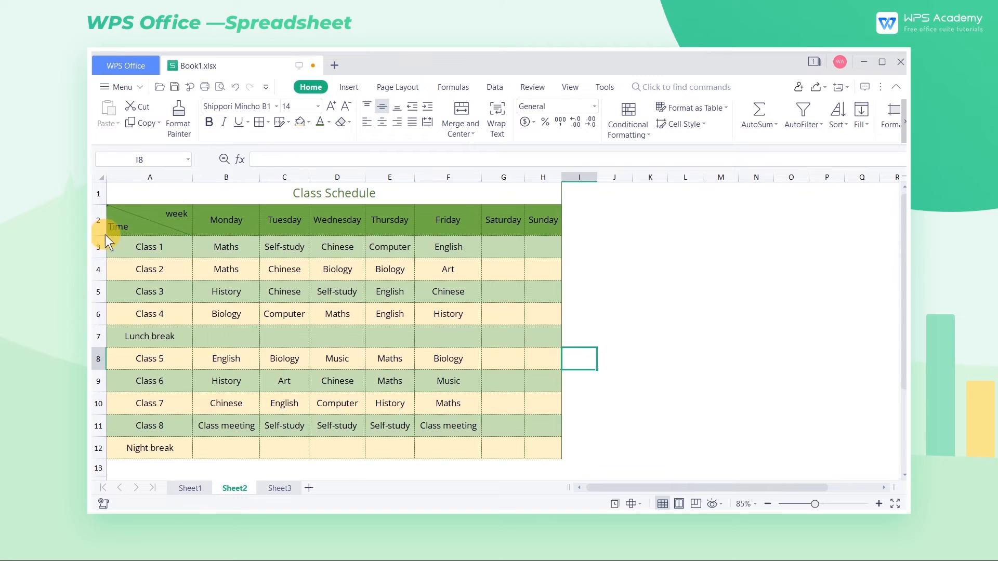
drag(192, 179, 194, 179)
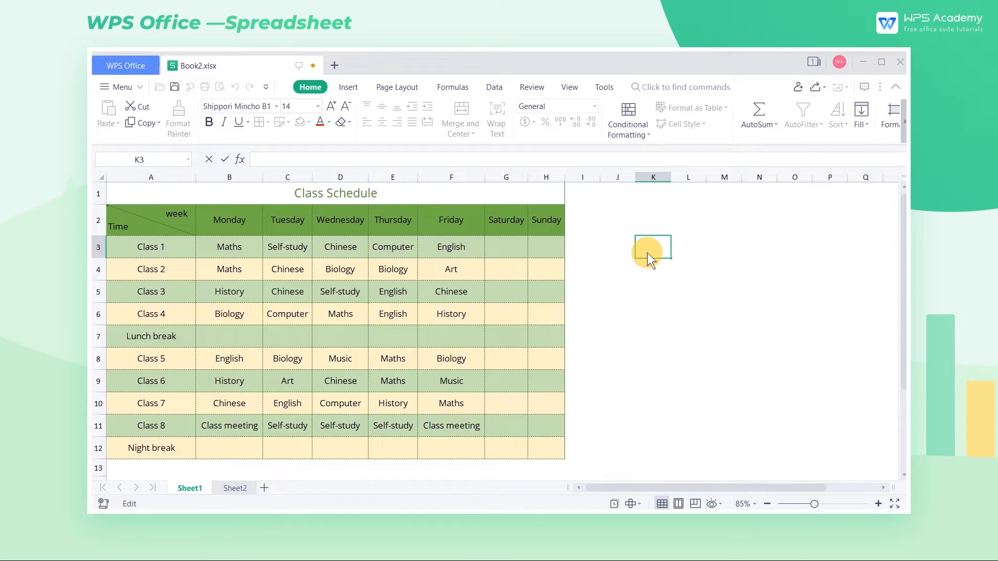
Copy the class schedule A1:H12 from Sheet1 and paste it into Sheet2 starting at cell A1
mouse_move(559, 450)
mouse_down()
mouse_move(274, 320)
mouse_move(137, 198)
mouse_up()
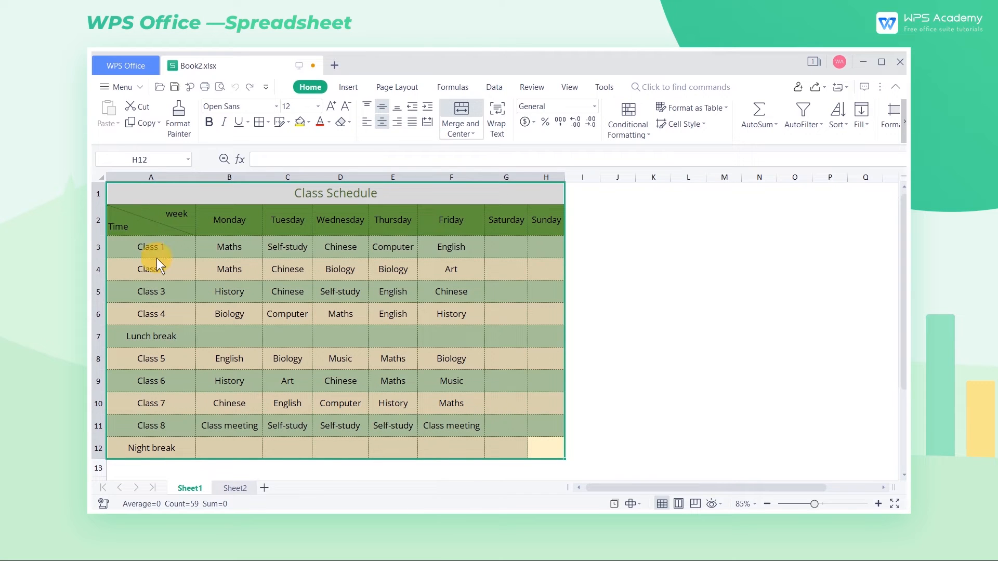
key(ctrl+c)
click(246, 486)
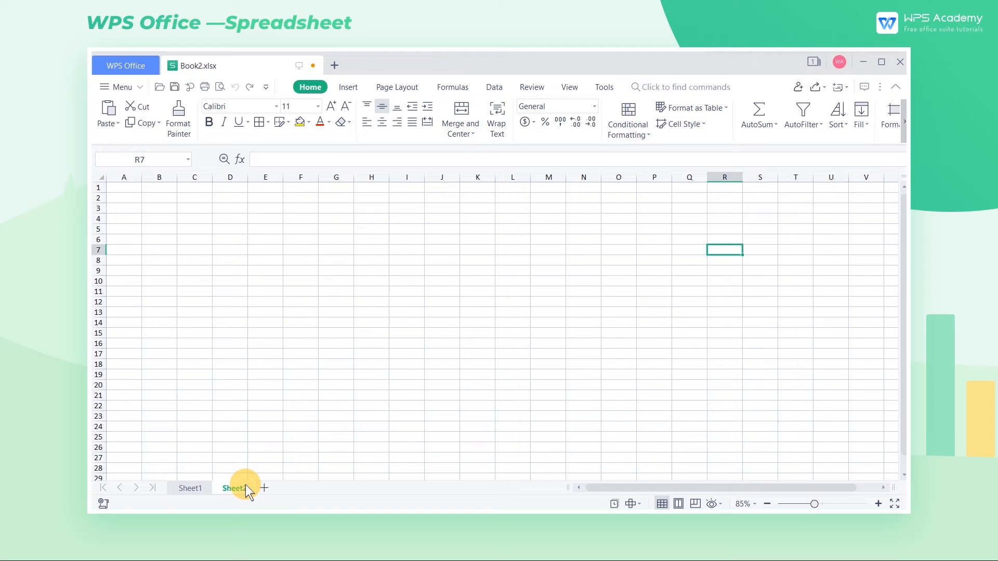
click(123, 190)
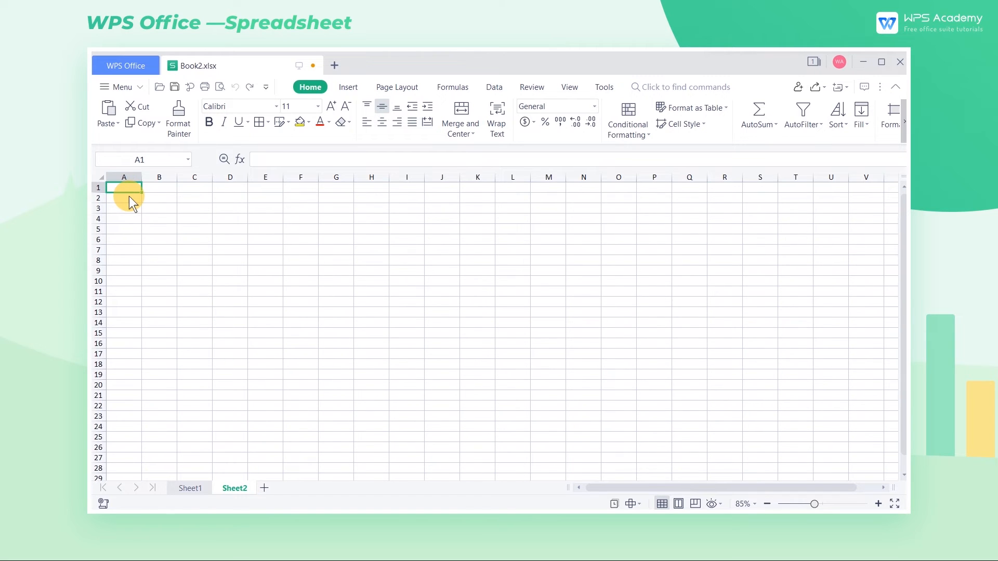
key(ctrl+v)
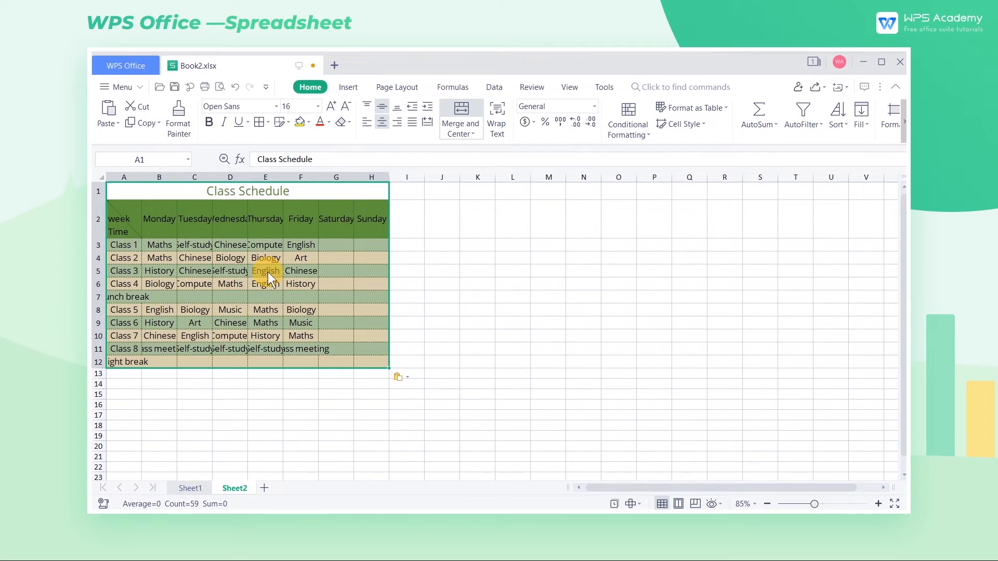
click(445, 298)
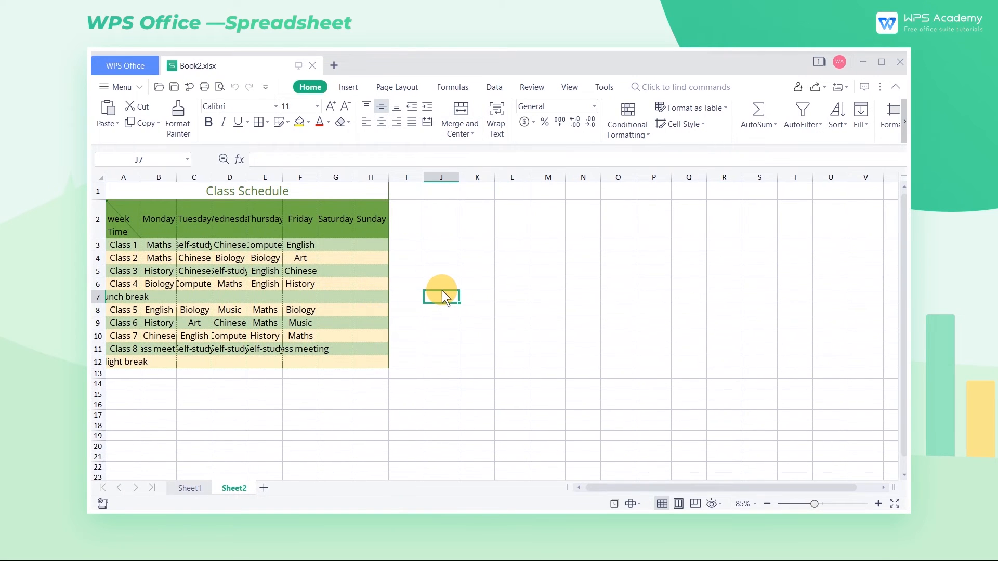
Apply the formatting of the entire Sheet1, including row heights and column widths, to all of Sheet2 with Format Painter
click(189, 489)
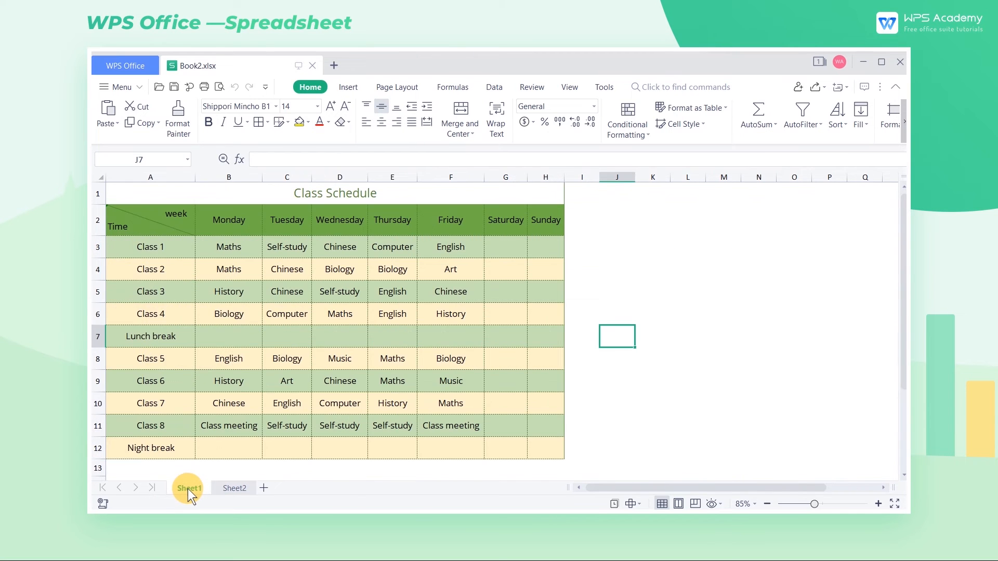
click(102, 178)
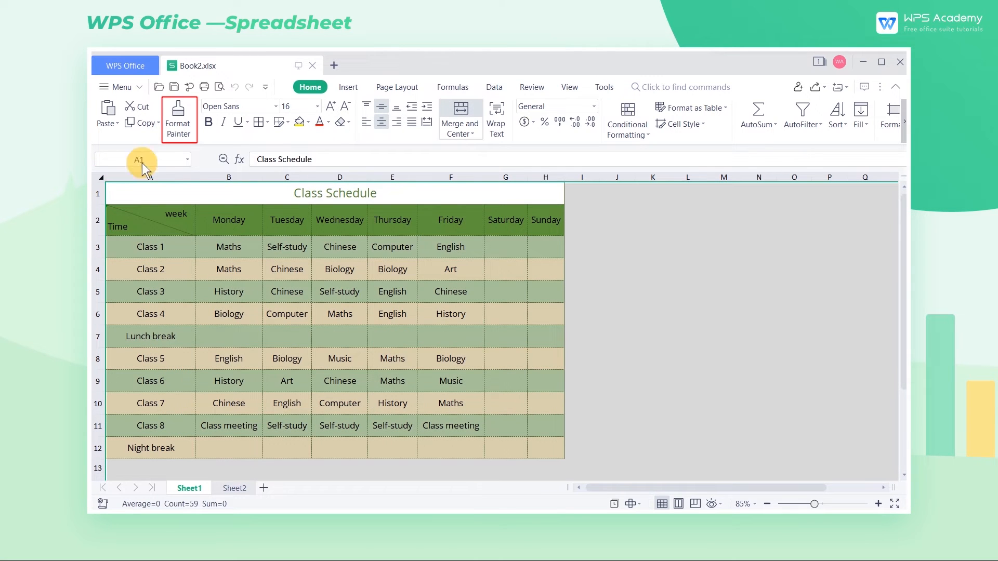
click(179, 129)
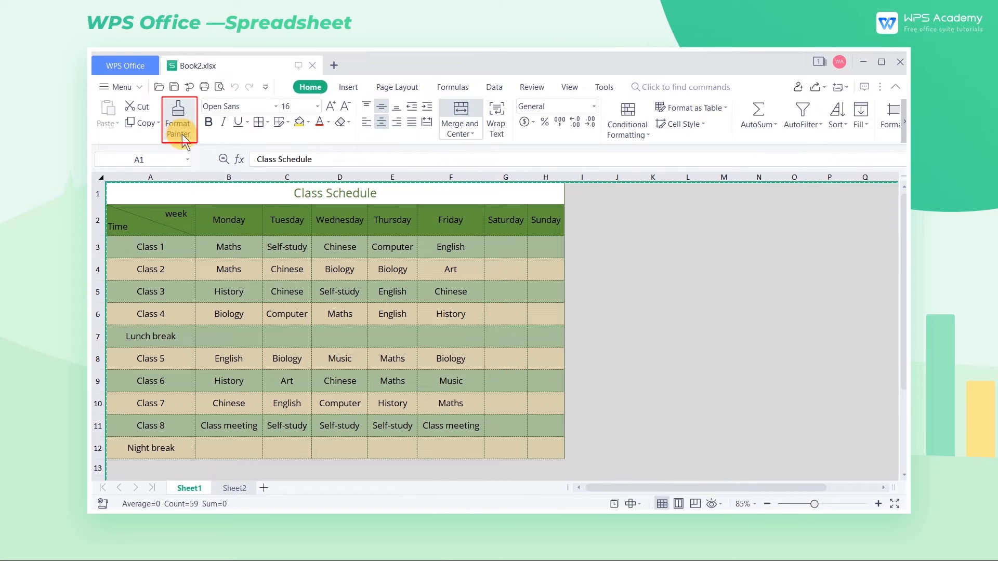
click(236, 488)
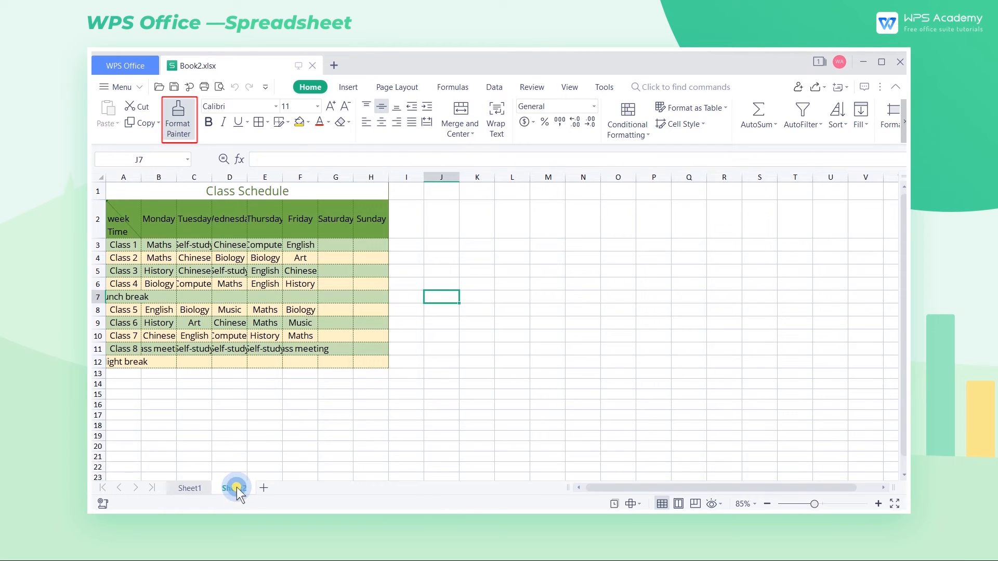
click(101, 178)
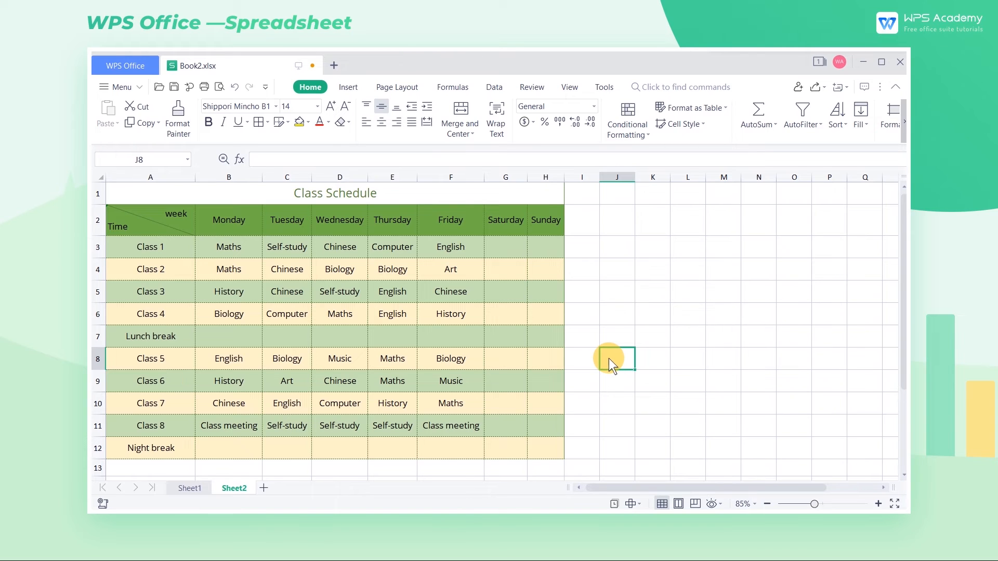
Clear only the formats from the class schedule A1:H12 on Sheet2
drag(149, 193, 544, 451)
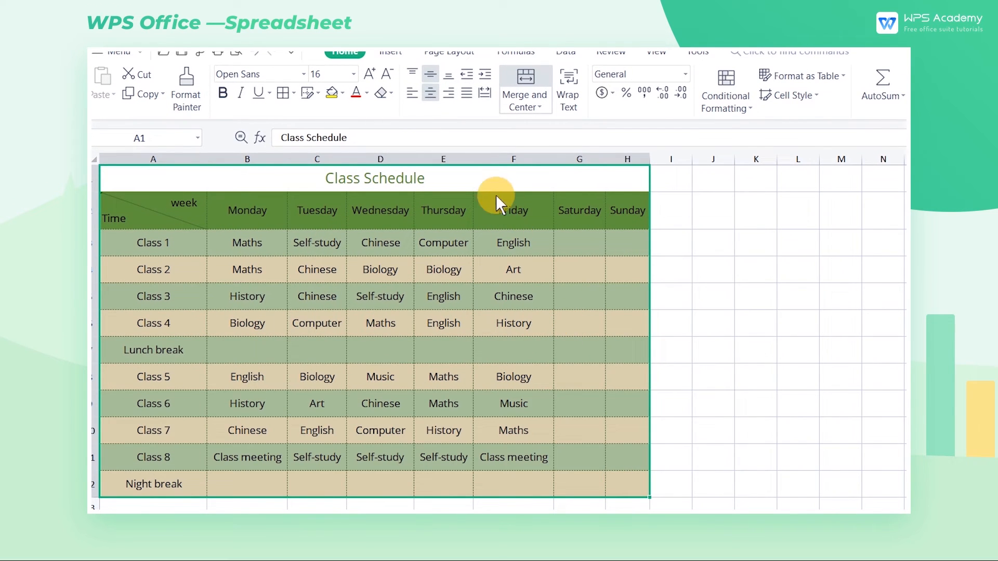
click(391, 93)
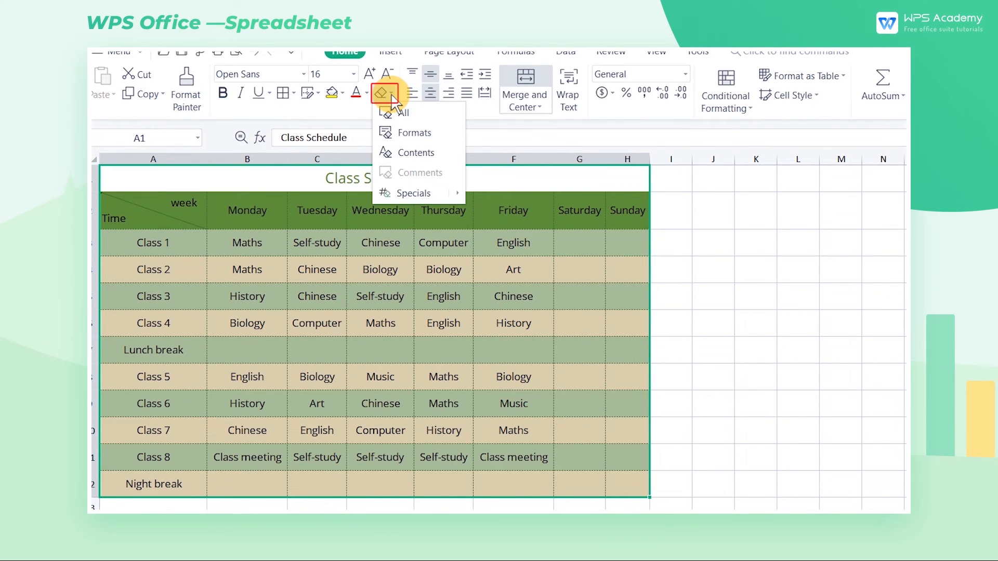
click(414, 132)
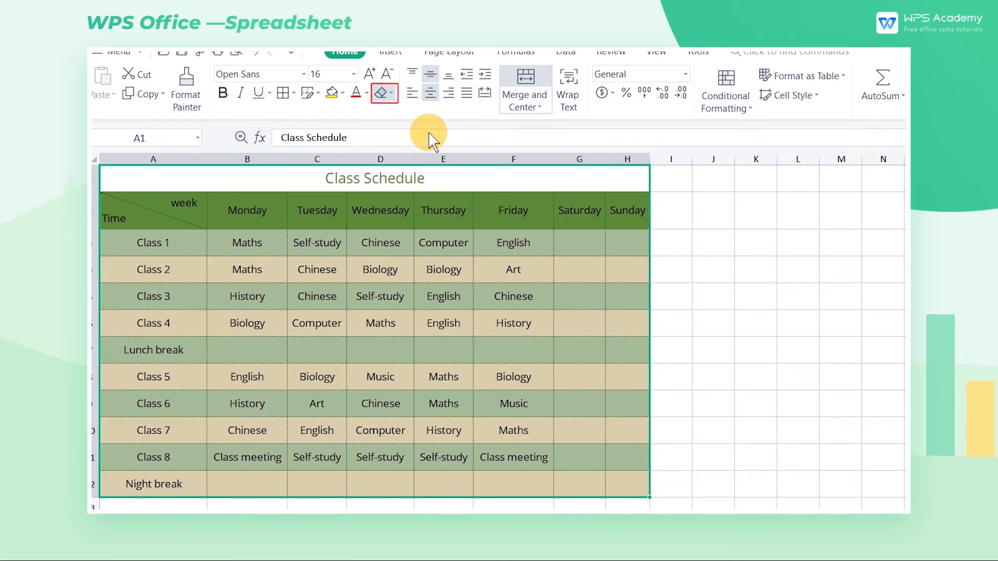
click(713, 297)
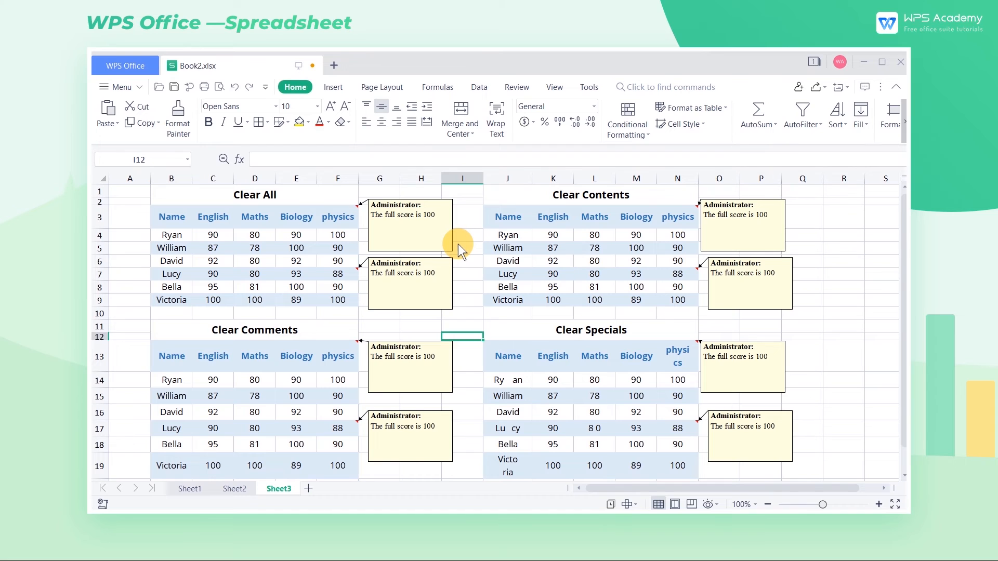
Clear everything, including contents, formats and comments, from the score table B3:F9 under the Clear All heading on Sheet3
drag(171, 217, 342, 295)
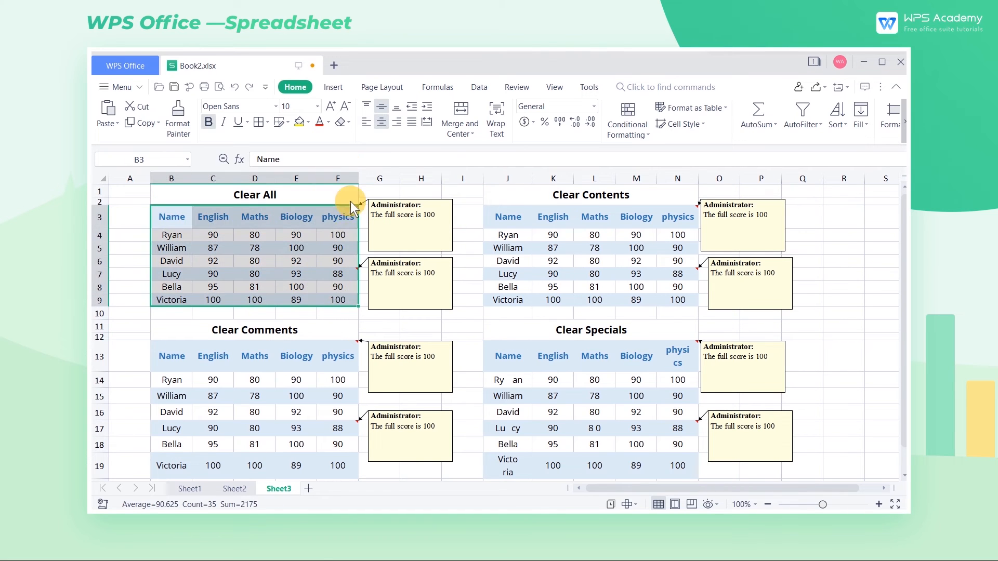
click(348, 123)
click(358, 136)
Clear only the contents from the score table J3:N9 under the Clear Contents heading
click(508, 217)
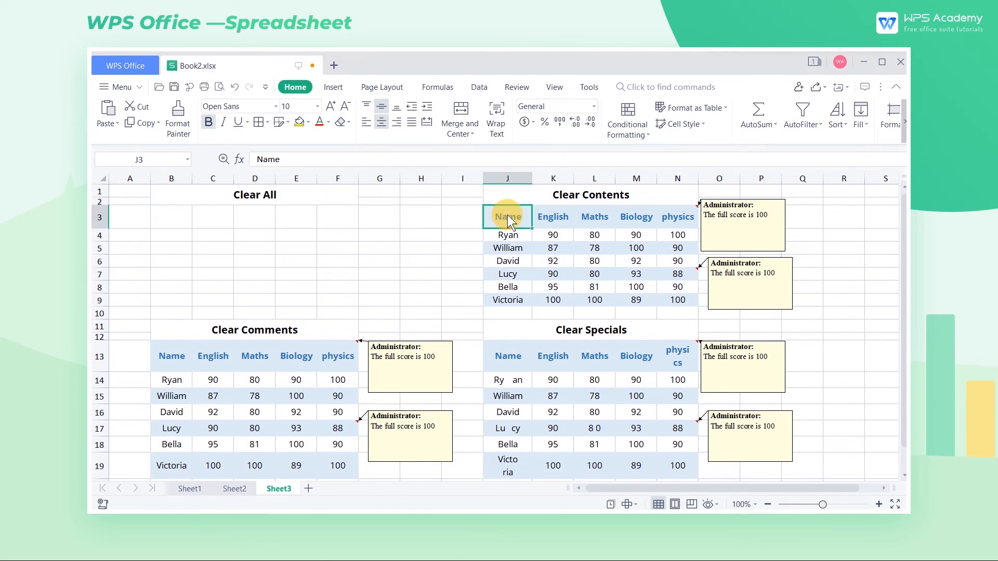
drag(507, 217, 678, 300)
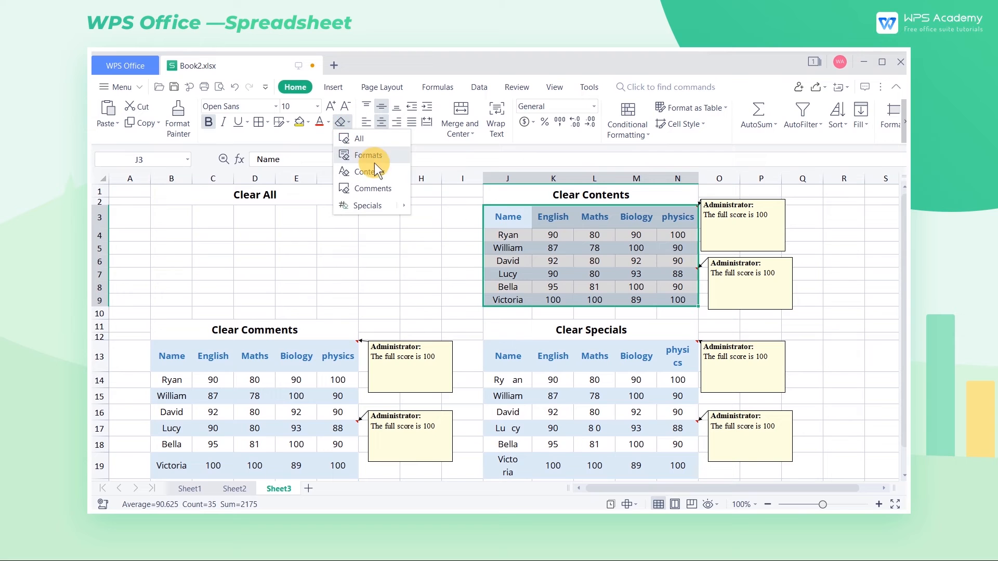
click(375, 172)
Clear only the comments from the score table B13:F19 under the Clear Comments heading
drag(186, 354, 328, 460)
click(347, 125)
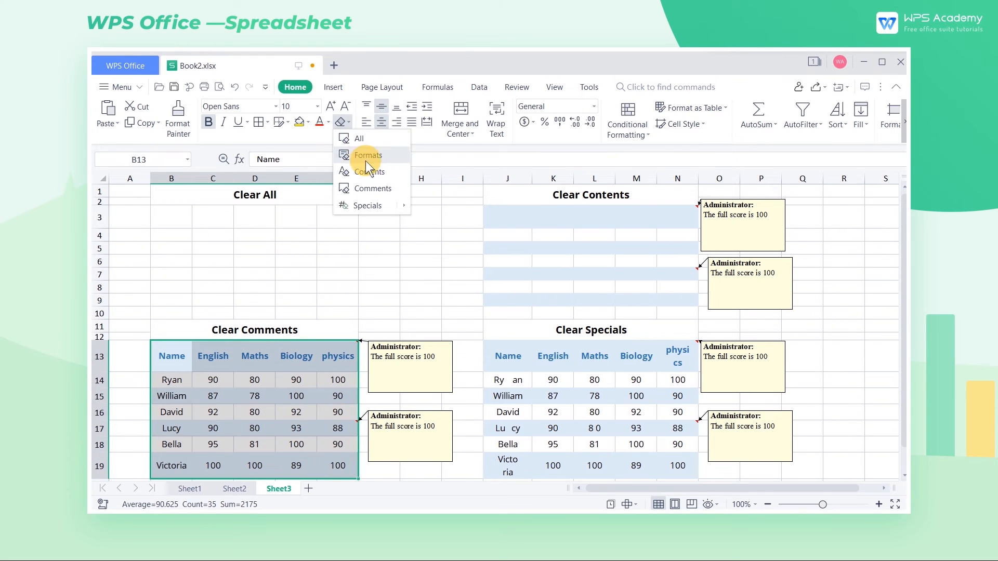
click(373, 185)
Clear the special characters Space and Line break from the score table J13:N19 under the Clear Specials heading
drag(494, 357, 688, 464)
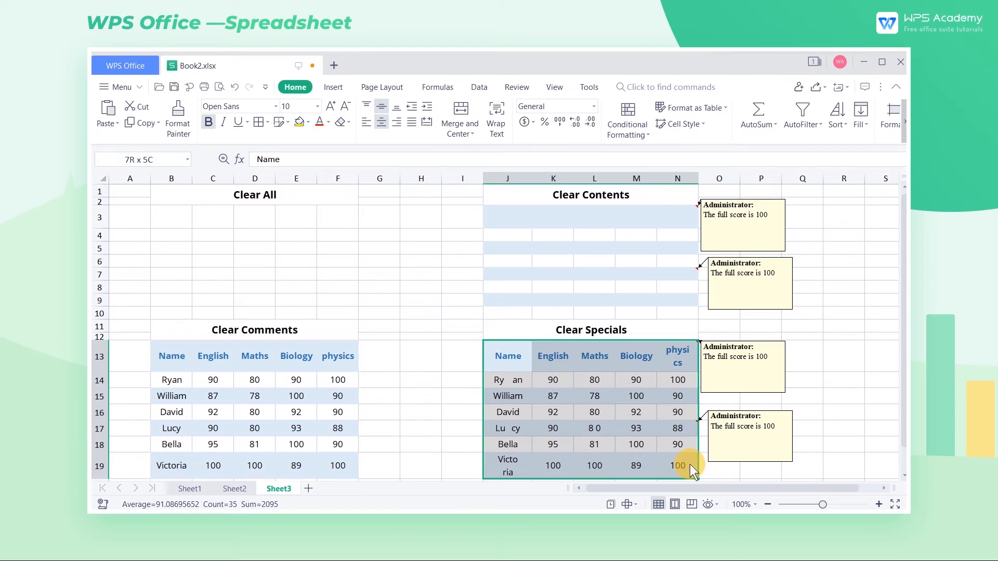
click(345, 123)
mouse_move(384, 205)
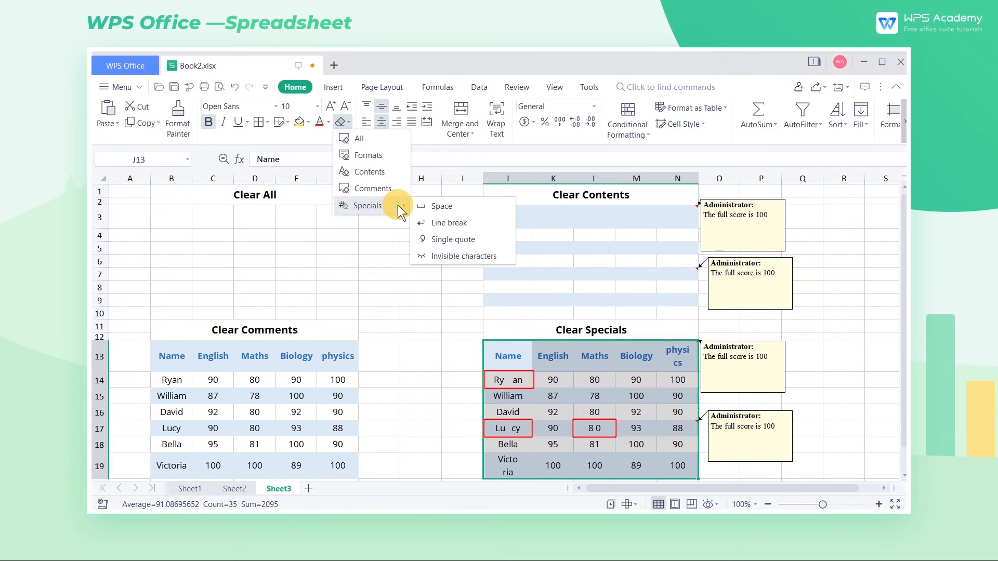
click(433, 206)
click(352, 127)
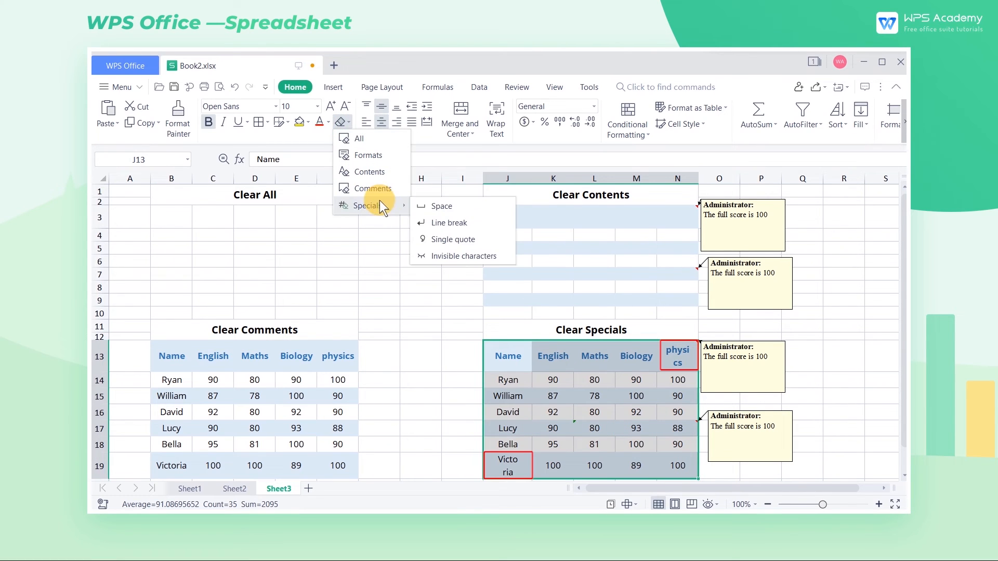
click(434, 220)
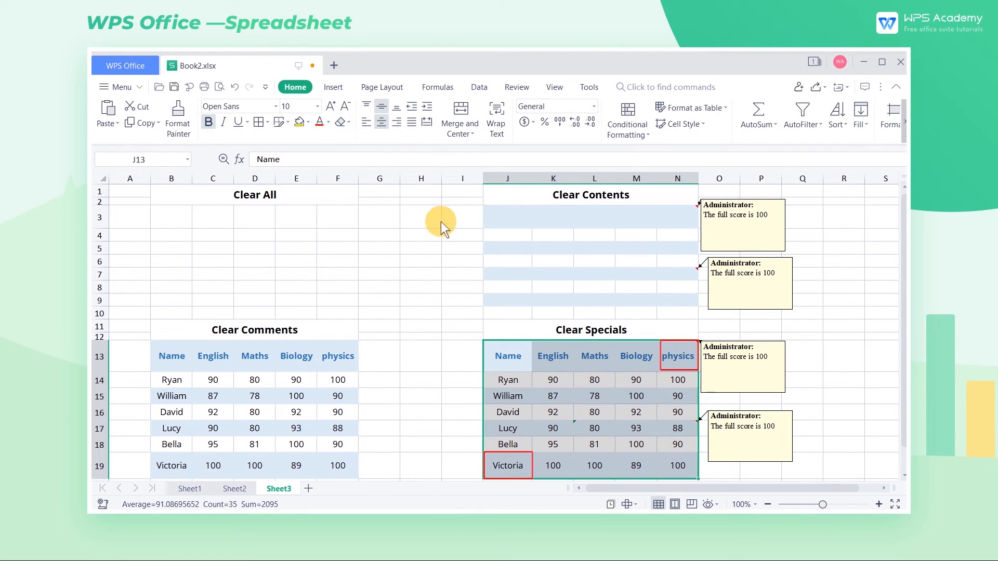
click(435, 349)
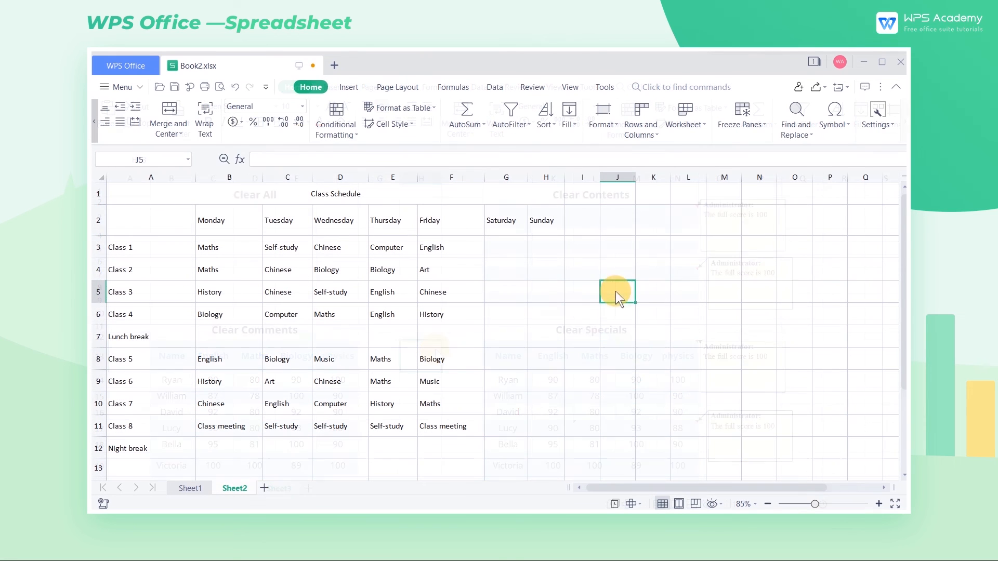
Apply the Title cell style to the merged Class Schedule heading in A1 on Sheet2
click(419, 195)
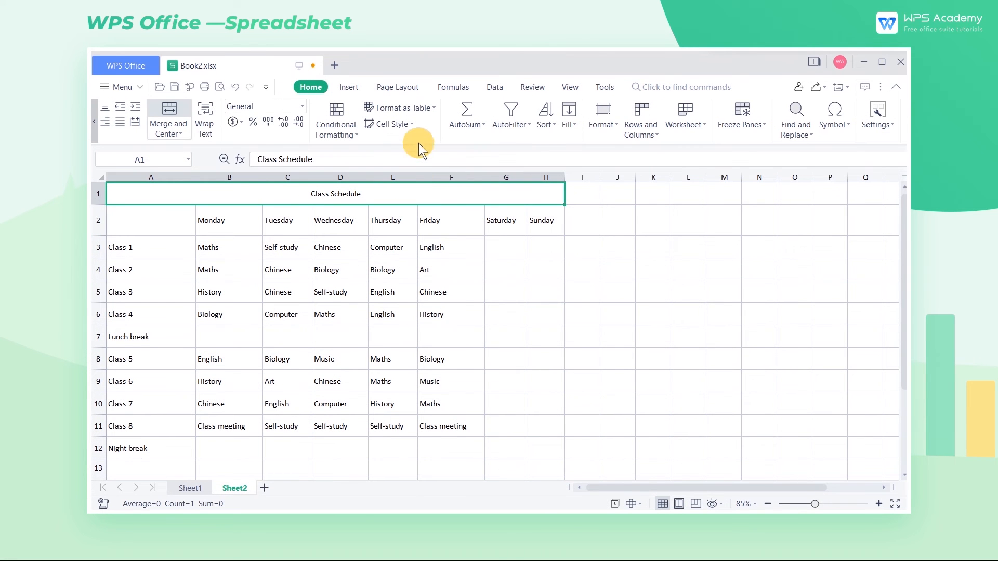
click(411, 125)
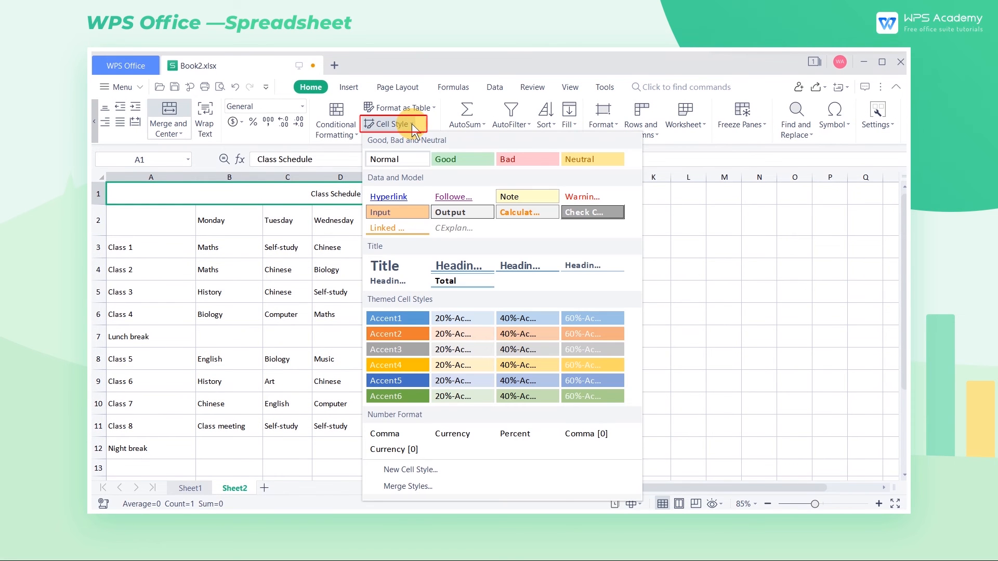
click(407, 268)
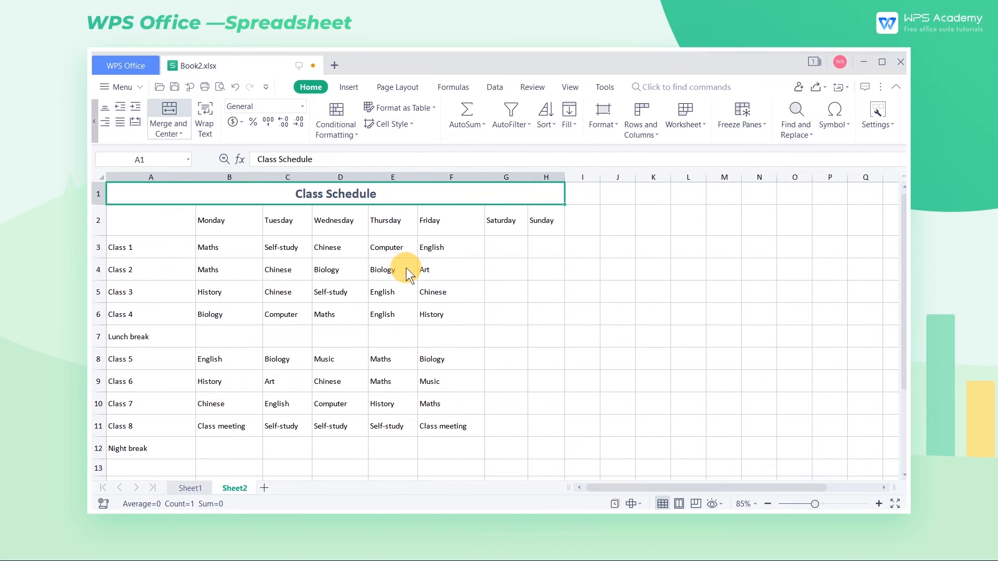
Apply the themed cell style 40% Accent6 to the weekday header row A2:H2
drag(127, 219, 533, 229)
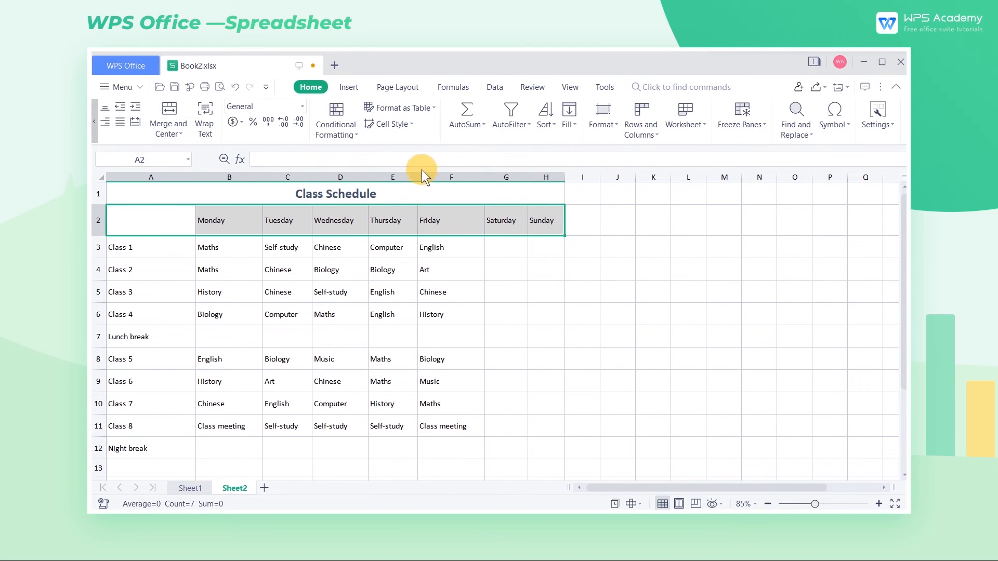
click(413, 124)
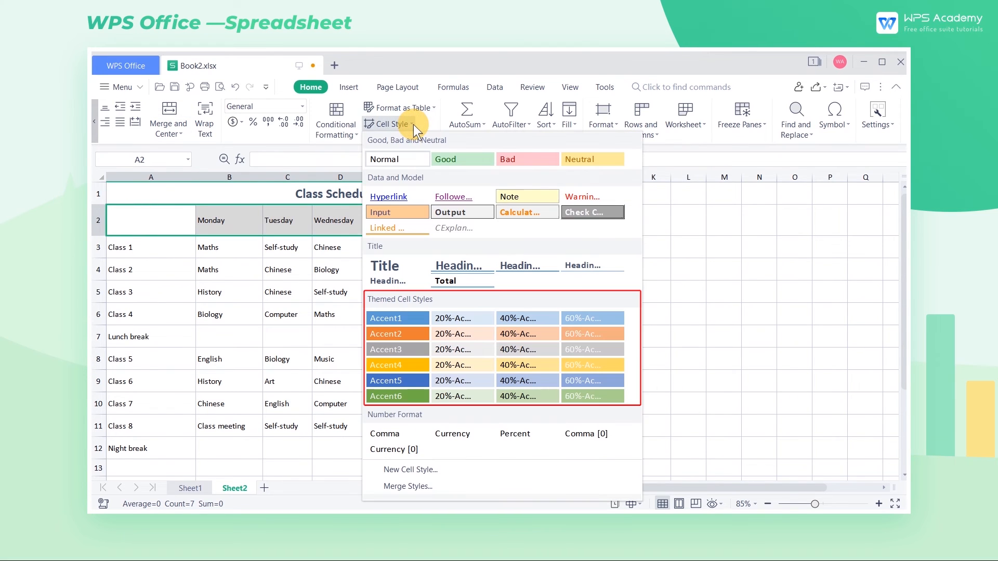
click(513, 394)
click(604, 296)
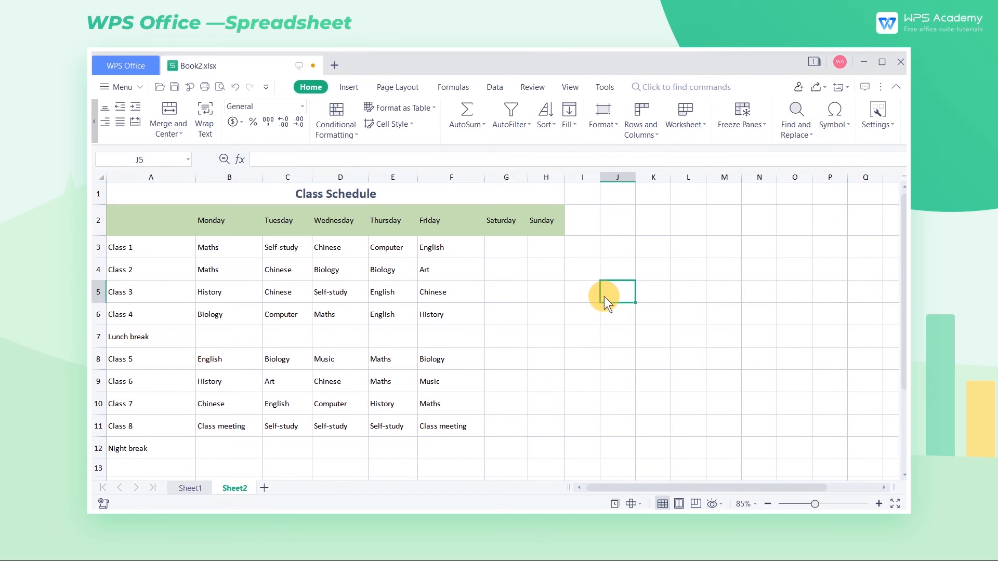
Create a new cell style named Book2 and open its format settings
click(411, 125)
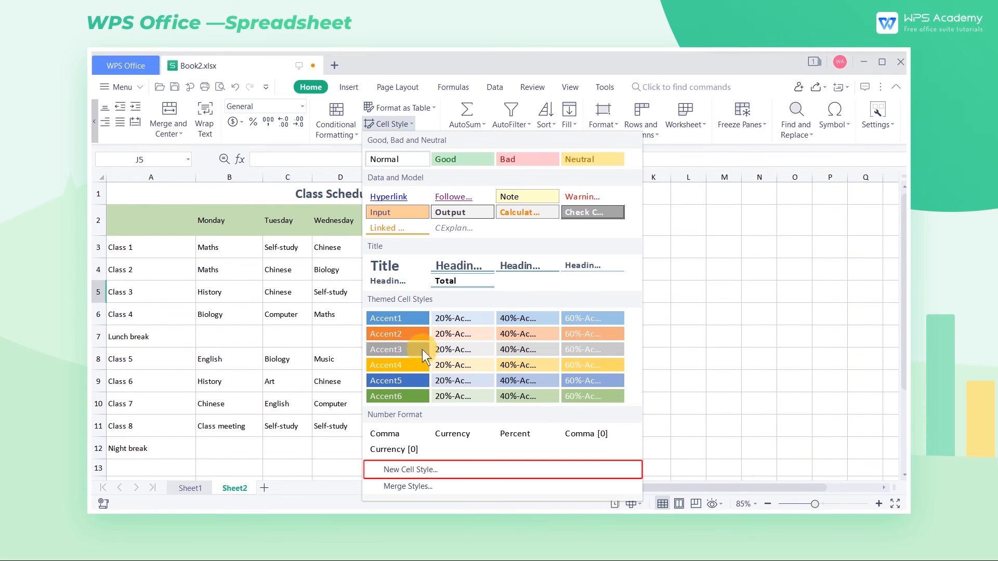
click(460, 468)
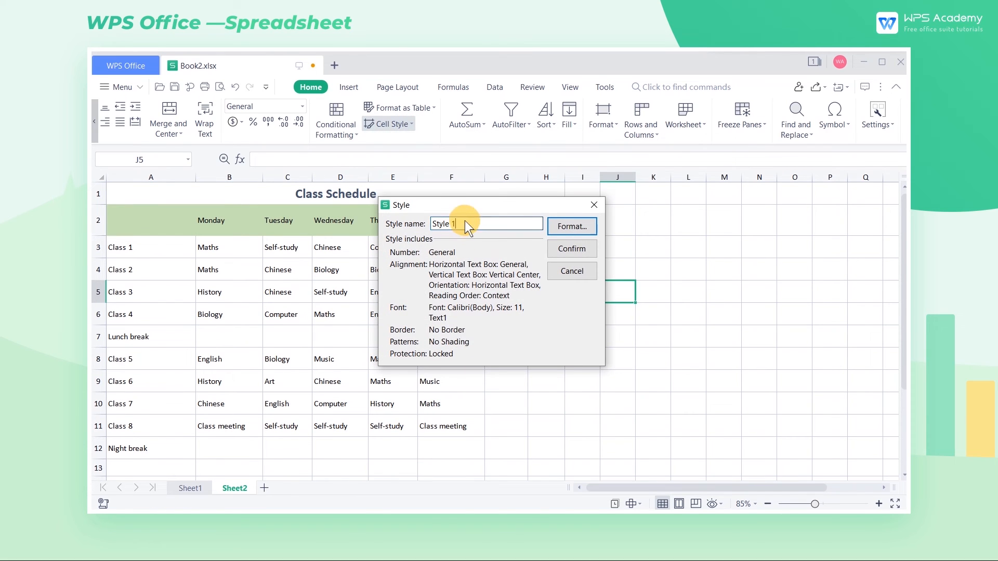
drag(465, 220, 421, 220)
text(Book2)
click(576, 228)
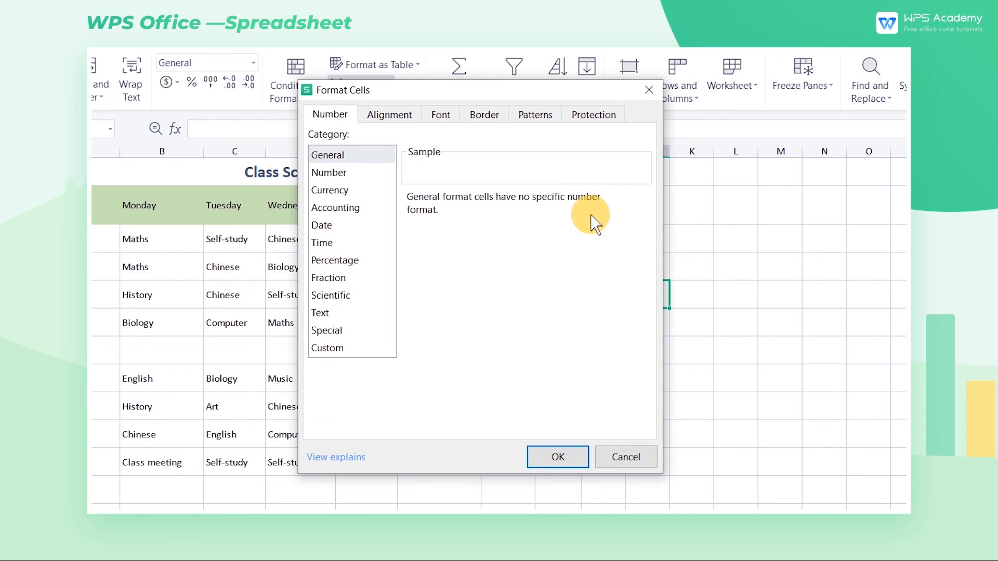
Set the new style's font to Shippori Mincho B1 Medium at size 12
click(389, 115)
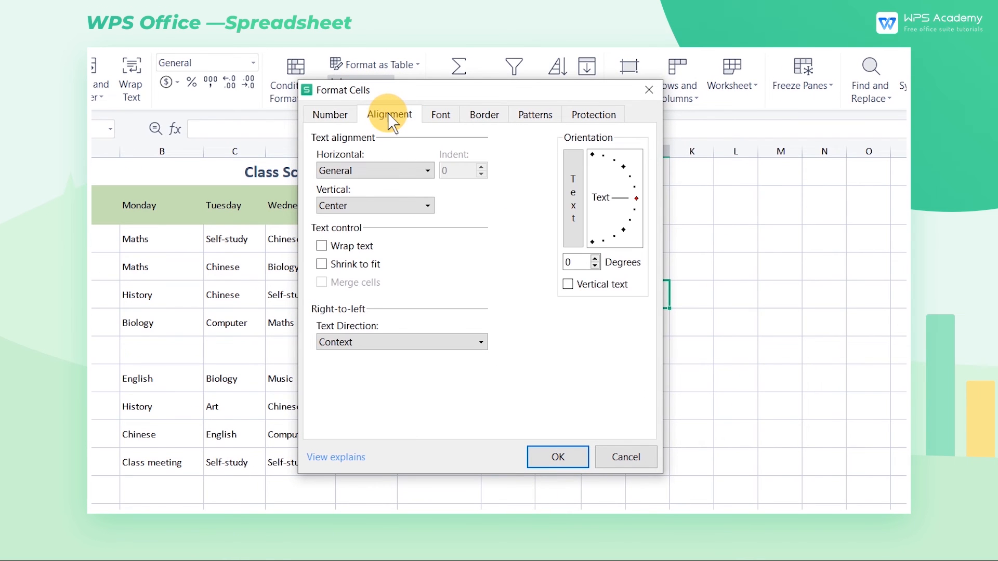
click(440, 114)
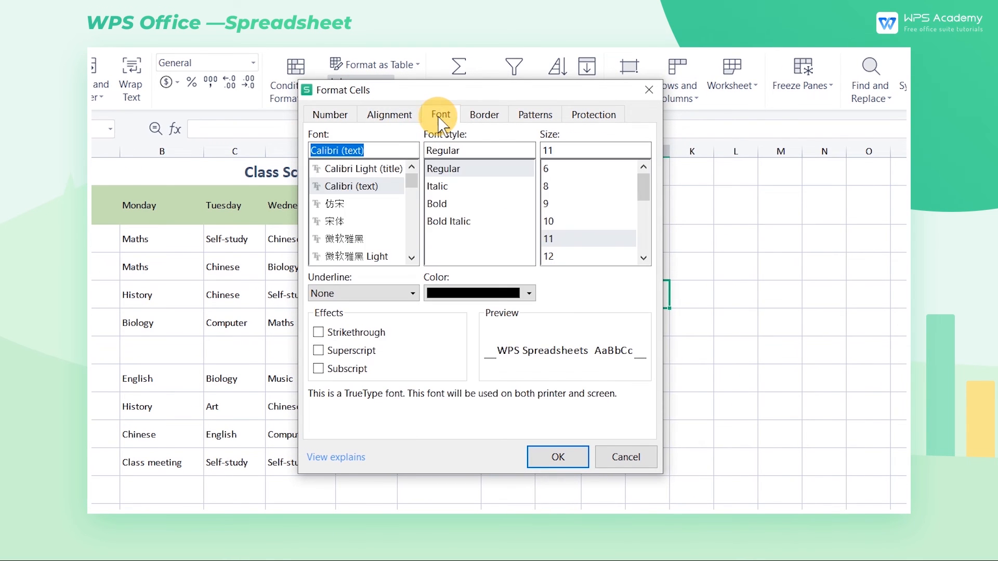
scroll(355, 223, down, 10)
click(354, 223)
click(596, 257)
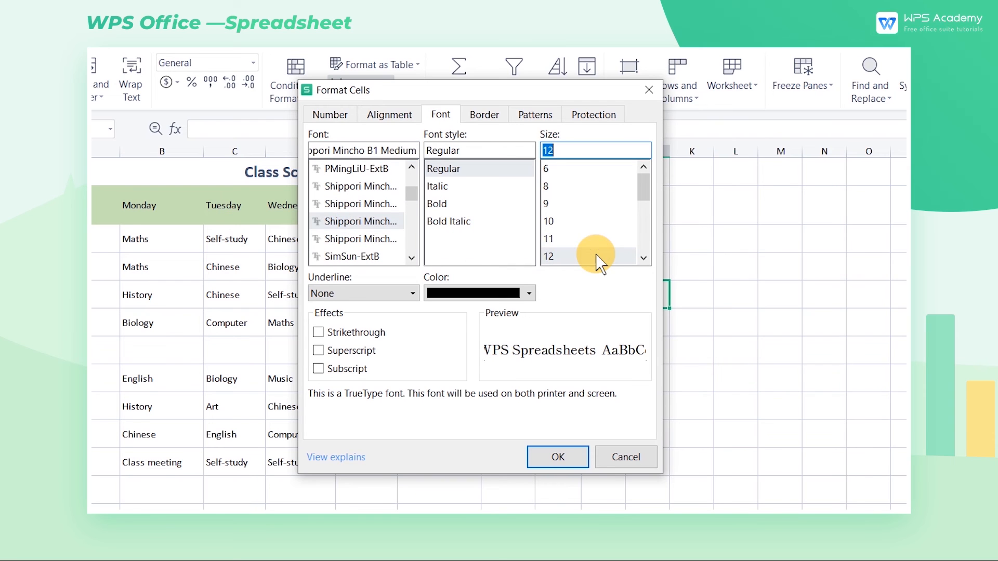
Give the new style a dark green outline border
click(484, 115)
click(380, 294)
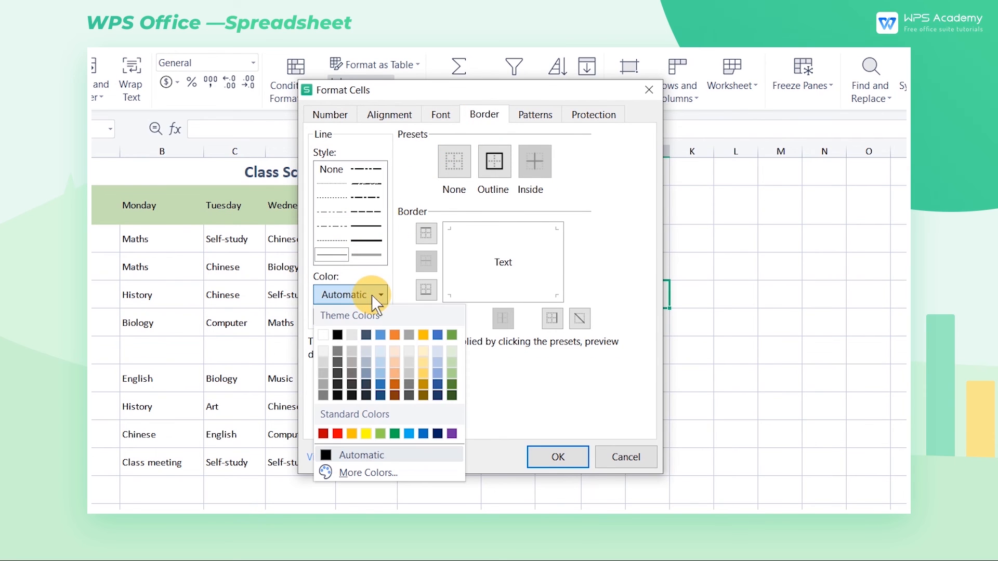
click(454, 380)
click(495, 162)
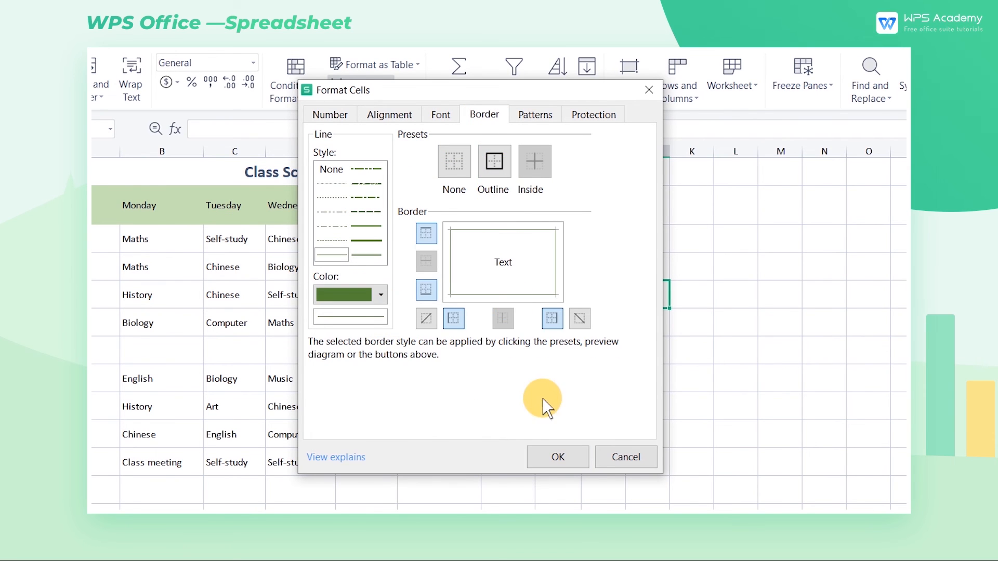
Review the new style's pattern and protection settings, accept the format without changing them, and save the Book2 style
click(538, 115)
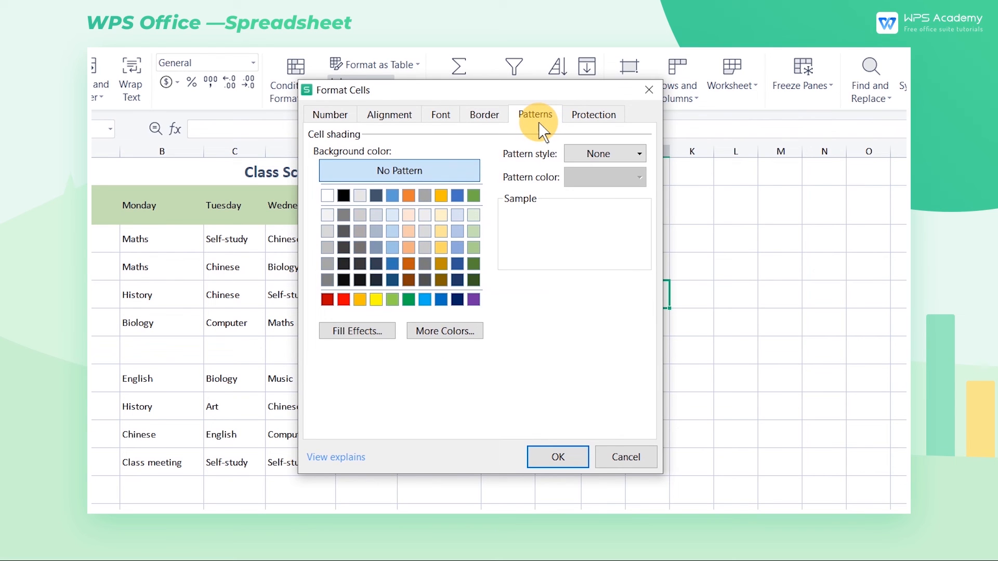
click(590, 116)
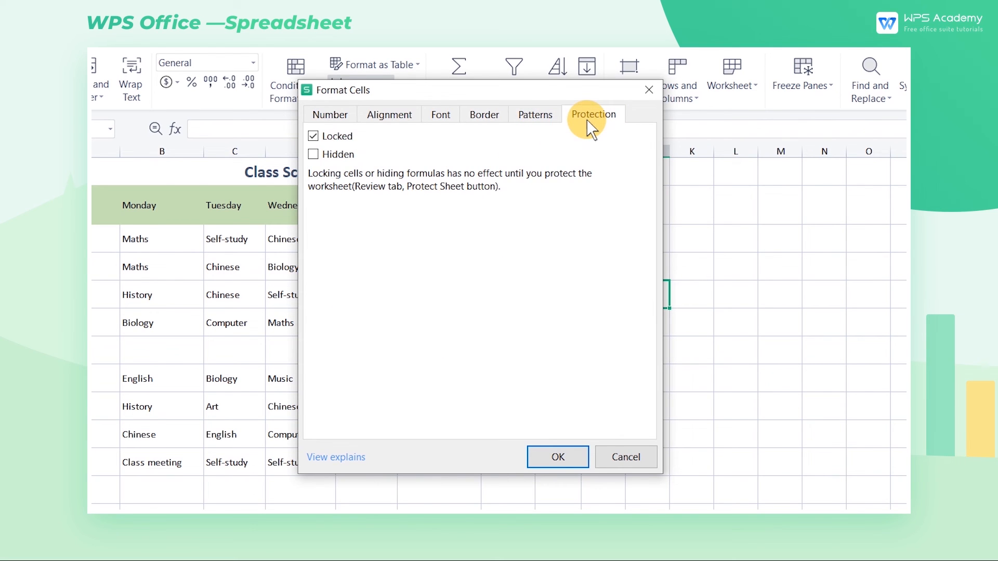
click(574, 456)
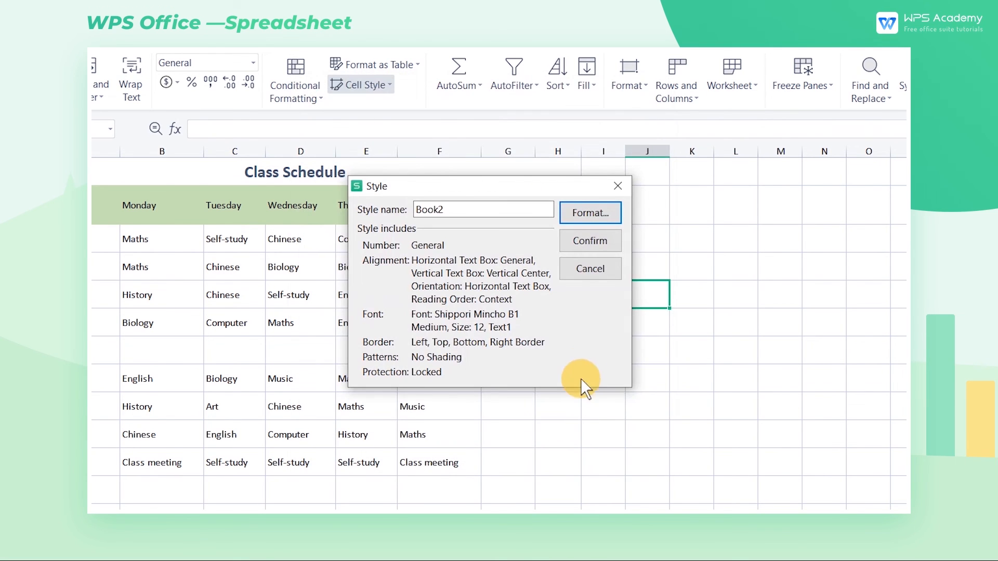
click(594, 241)
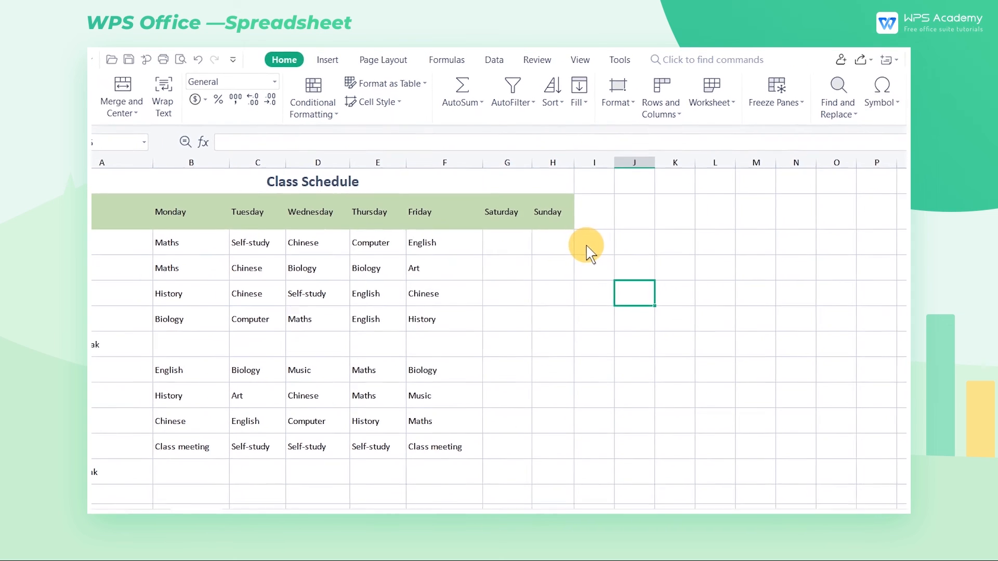
Apply the custom Book2 cell style to the schedule body A3:H12
drag(137, 245, 545, 439)
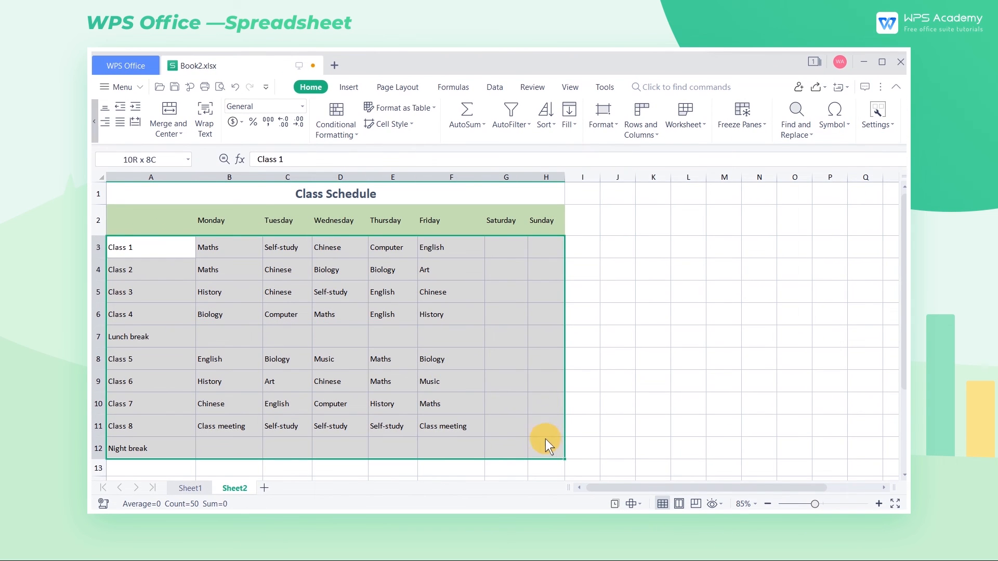
click(409, 124)
click(409, 158)
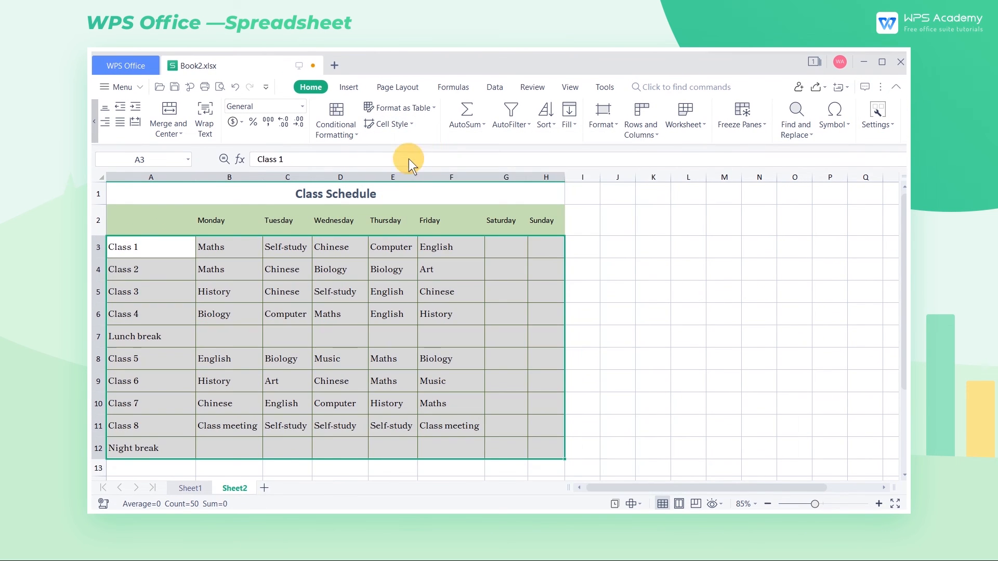
click(613, 312)
Format the schedule range A2:H12 as a table with the light green Banded Rows style
drag(124, 223, 541, 449)
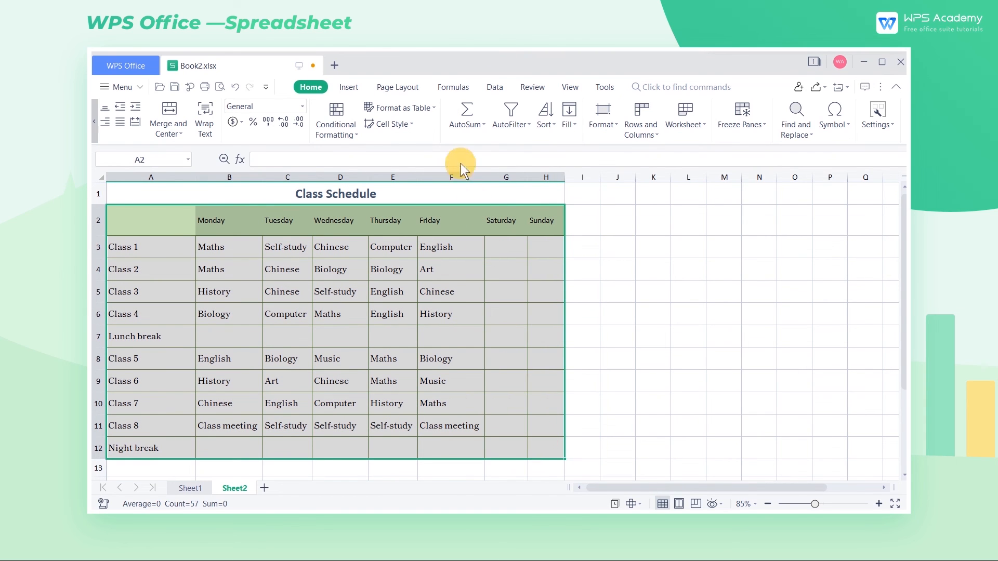
click(433, 108)
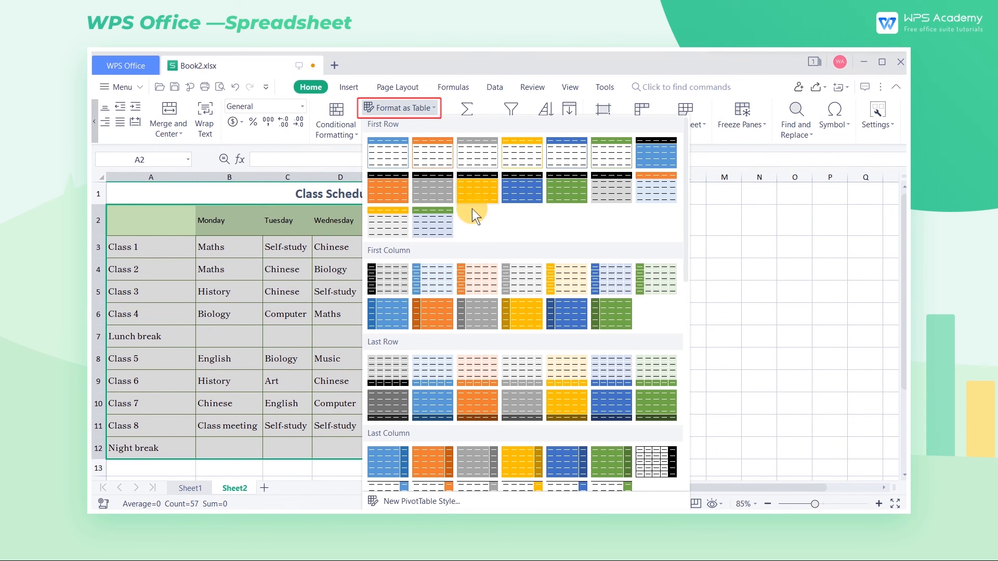
scroll(507, 257, down, 5)
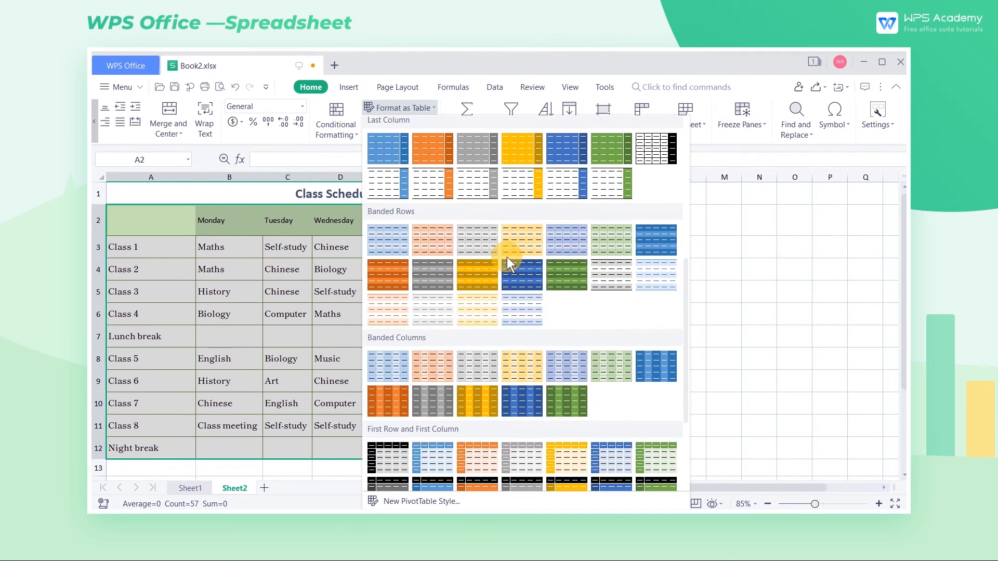
scroll(507, 257, down, 1)
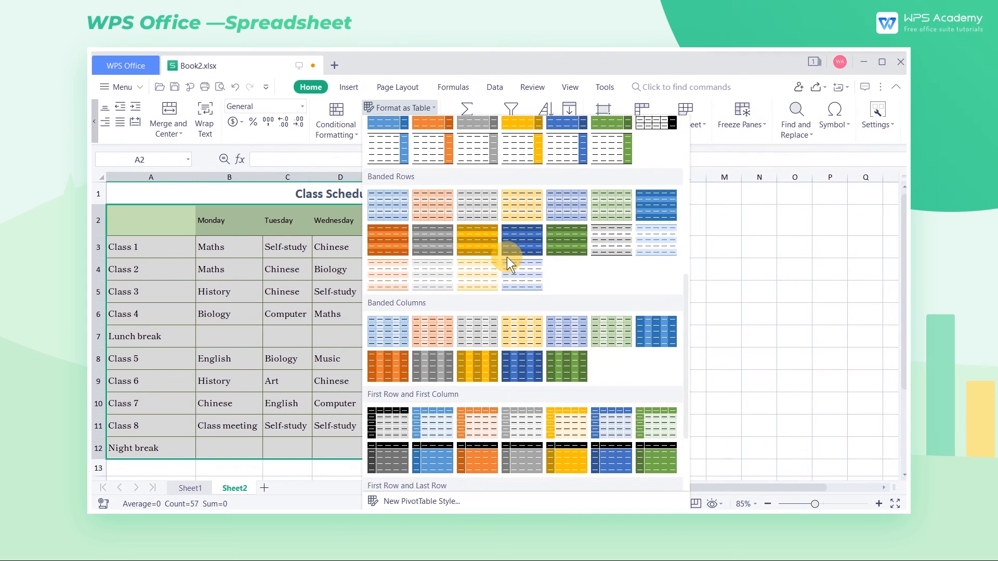
click(604, 210)
click(511, 346)
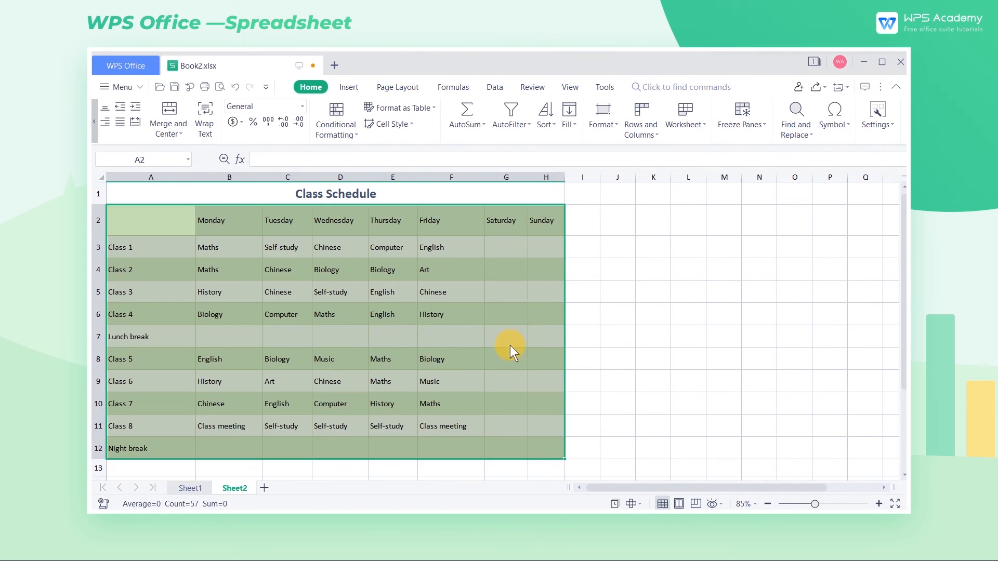
click(618, 313)
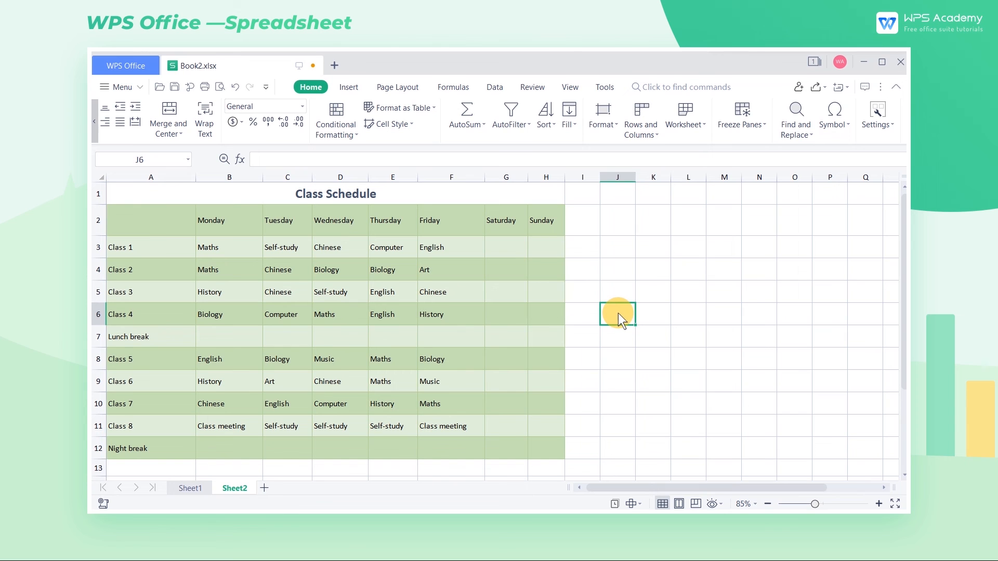